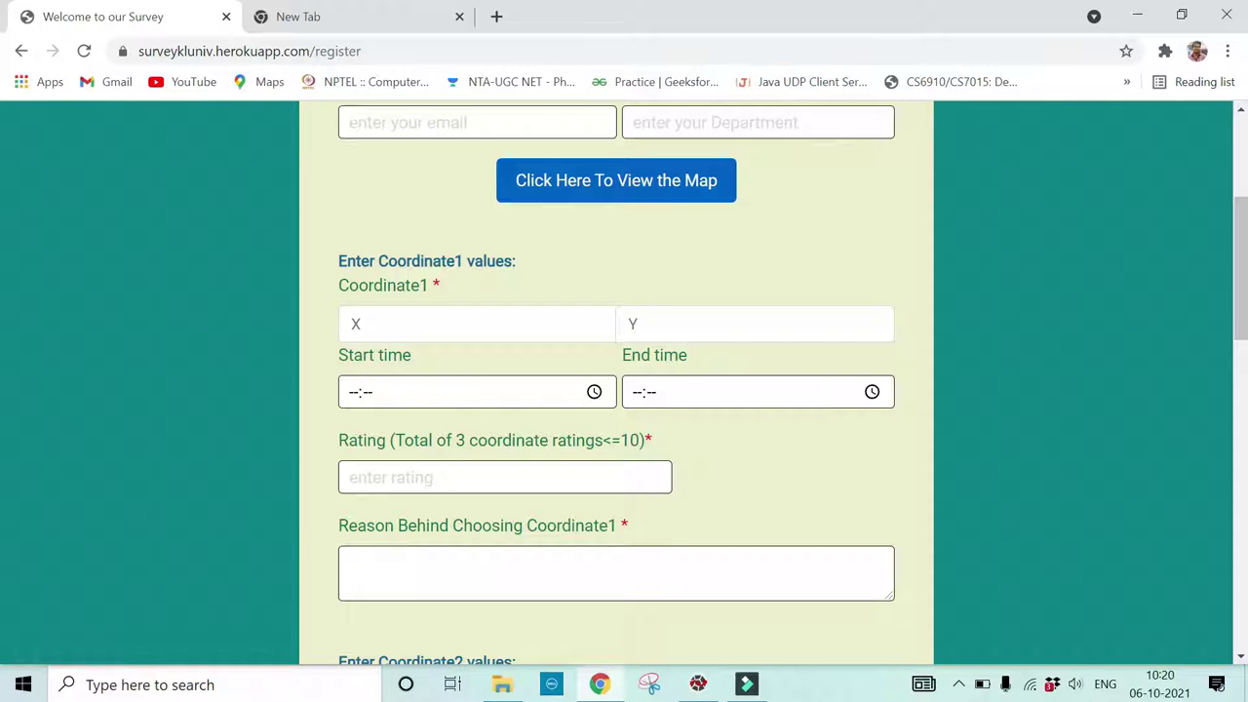
# - Open the map from the survey form and enlarge it until the grid numbers and place names are readable
pyautogui.click(661, 174)
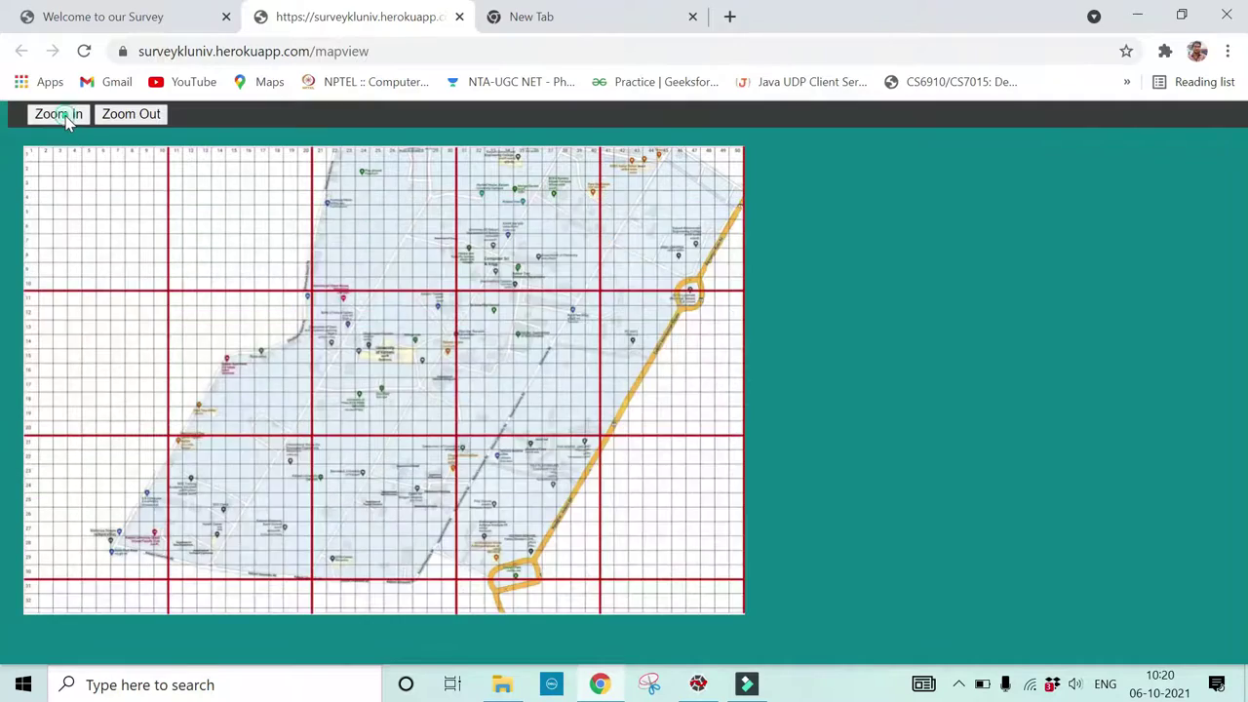
pyautogui.click(59, 114)
pyautogui.click(58, 114)
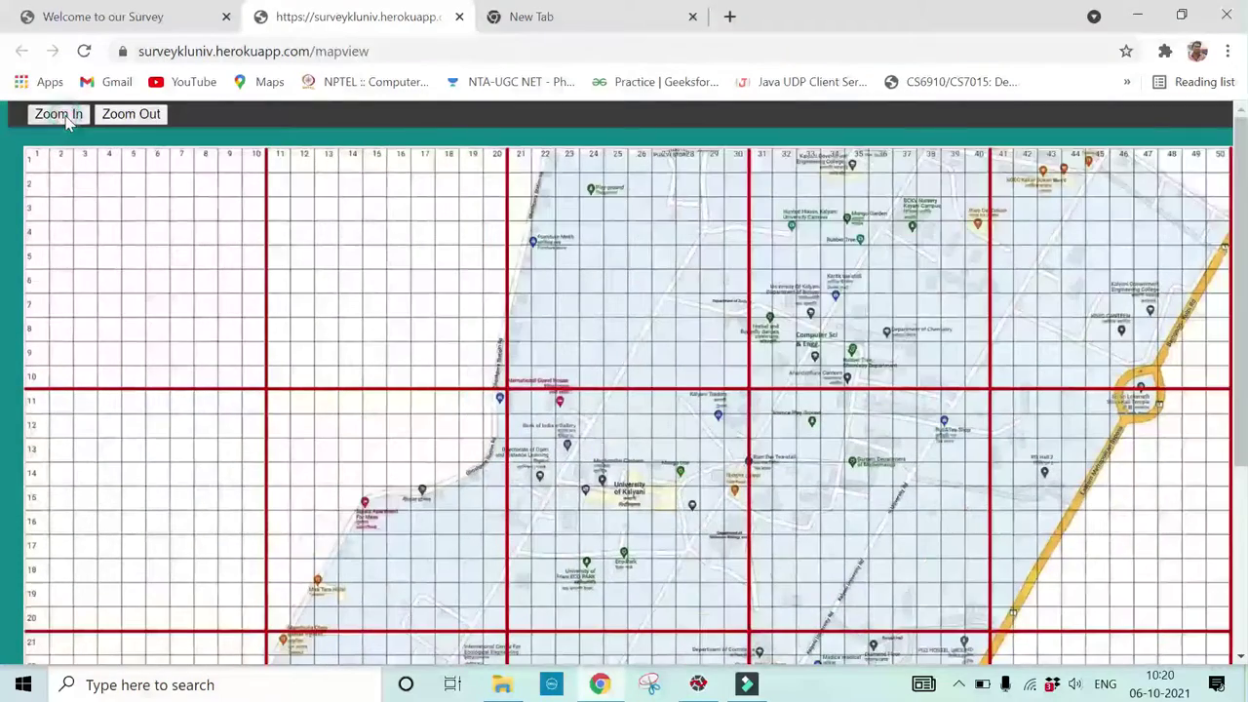
pyautogui.click(58, 114)
pyautogui.click(59, 114)
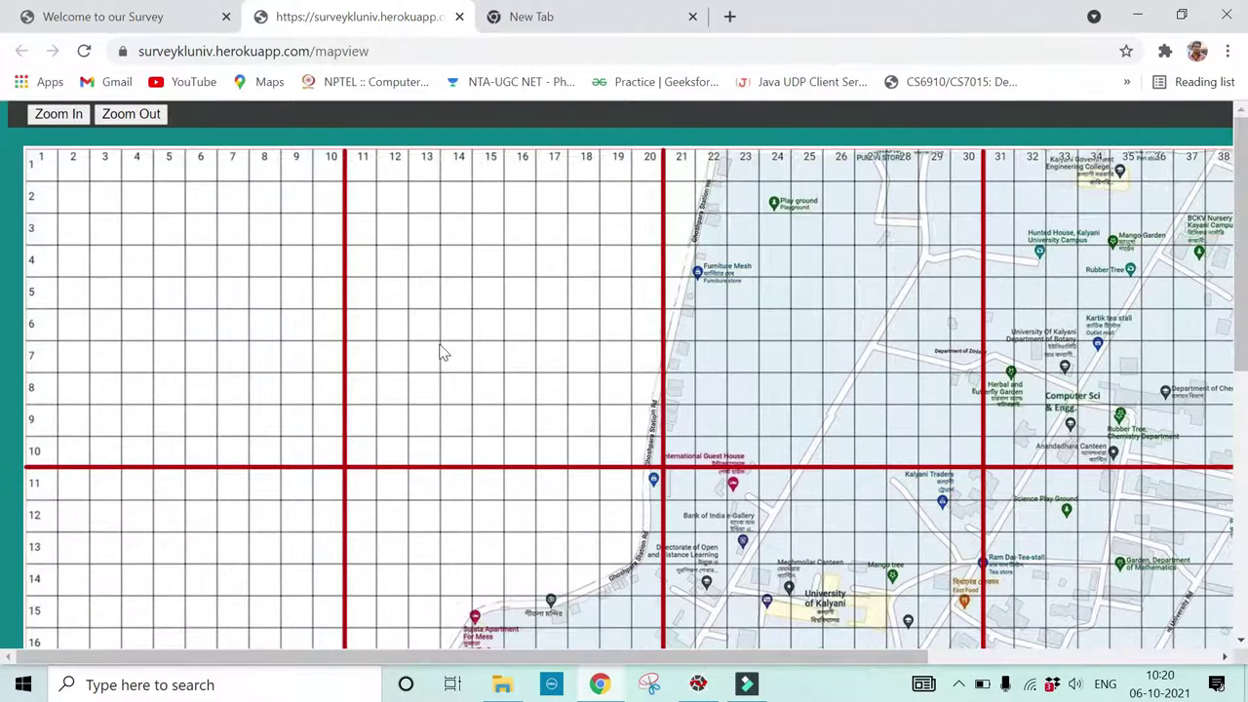
# - Examine the enlarged campus map and its numbered grid rows and columns across the whole area
pyautogui.scroll(-1, 442, 353)
pyautogui.scroll(-3, 442, 353)
pyautogui.hscroll(1, 441, 353)
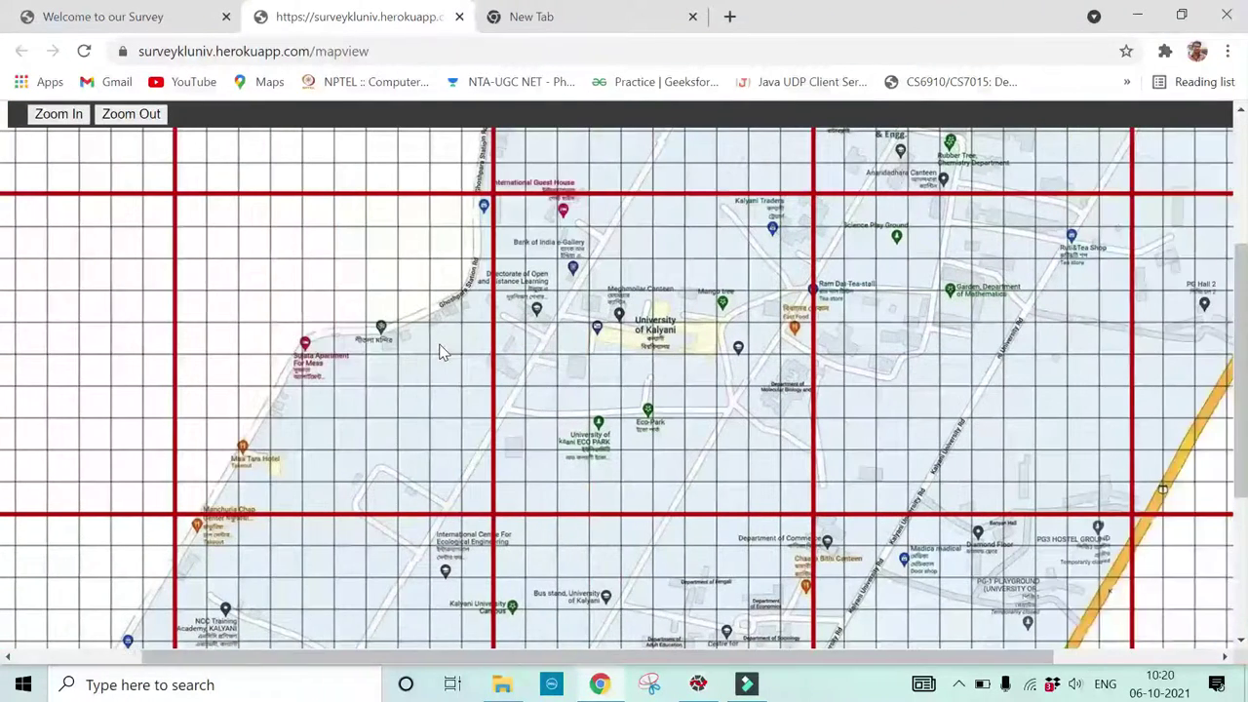
pyautogui.hscroll(-1, 442, 353)
pyautogui.scroll(3, 442, 353)
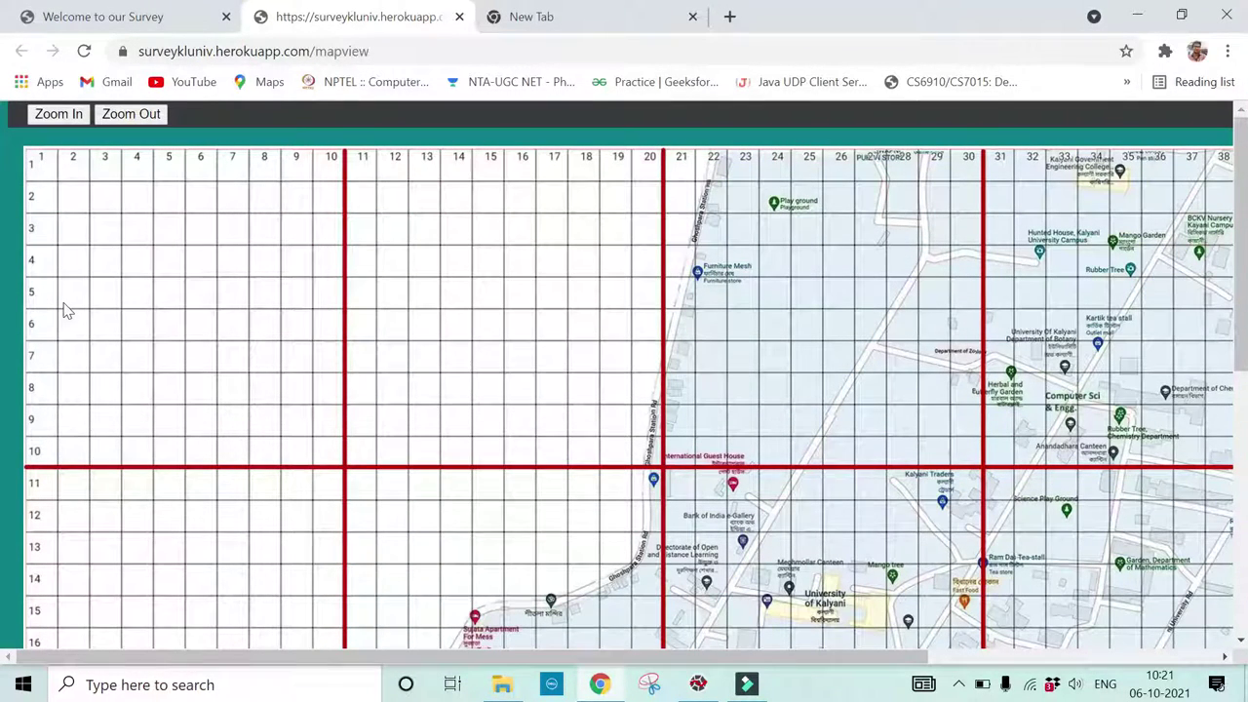
pyautogui.scroll(-1, 316, 314)
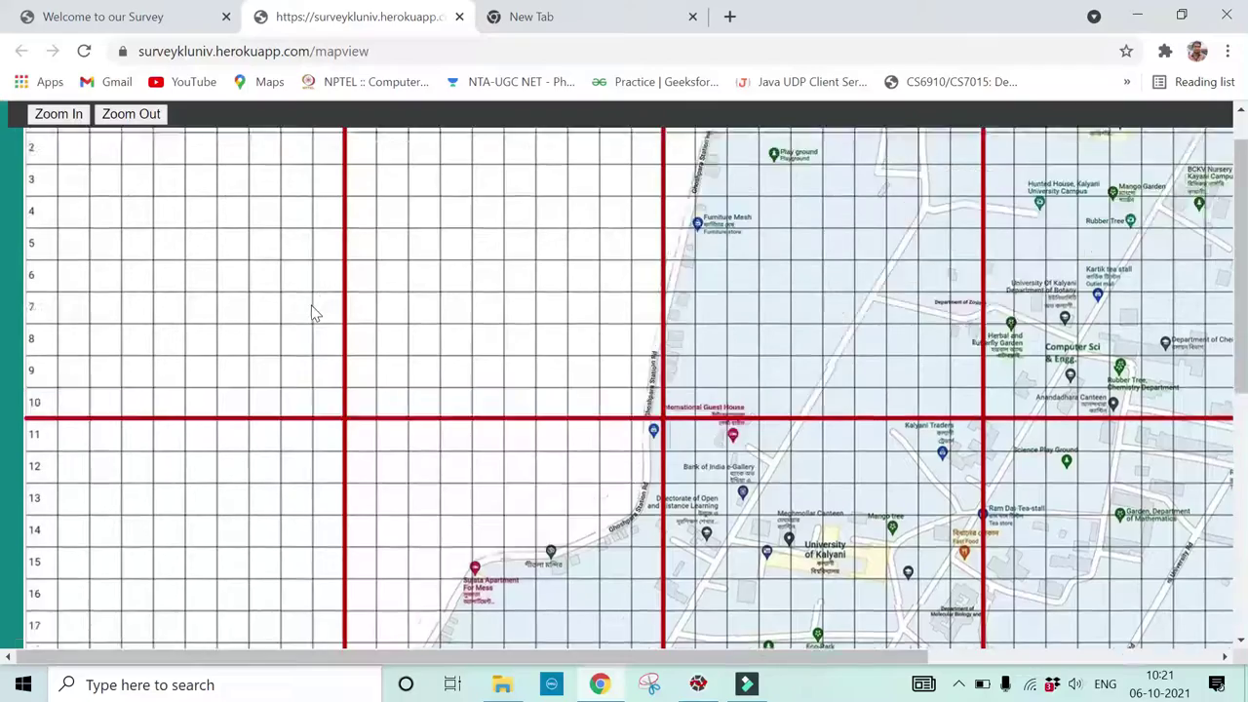
pyautogui.scroll(1, 317, 314)
pyautogui.scroll(-2, 382, 343)
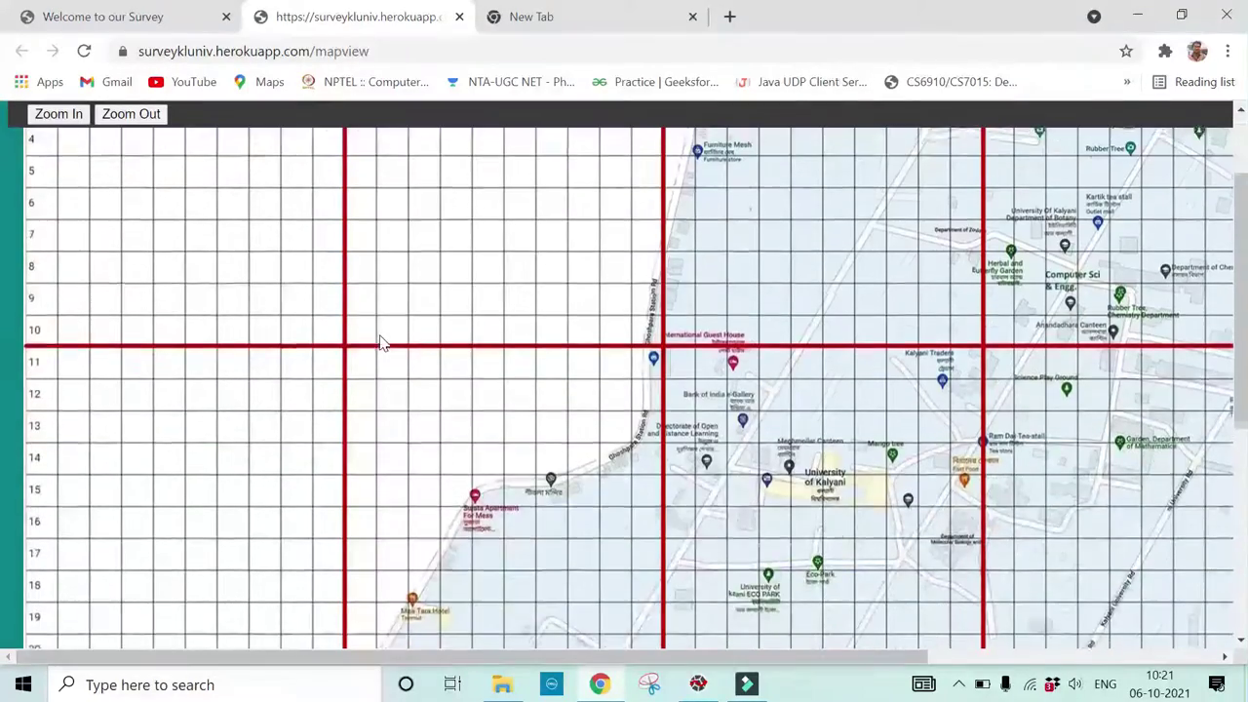
pyautogui.scroll(2, 382, 343)
pyautogui.scroll(-5, 382, 344)
pyautogui.hscroll(2, 382, 343)
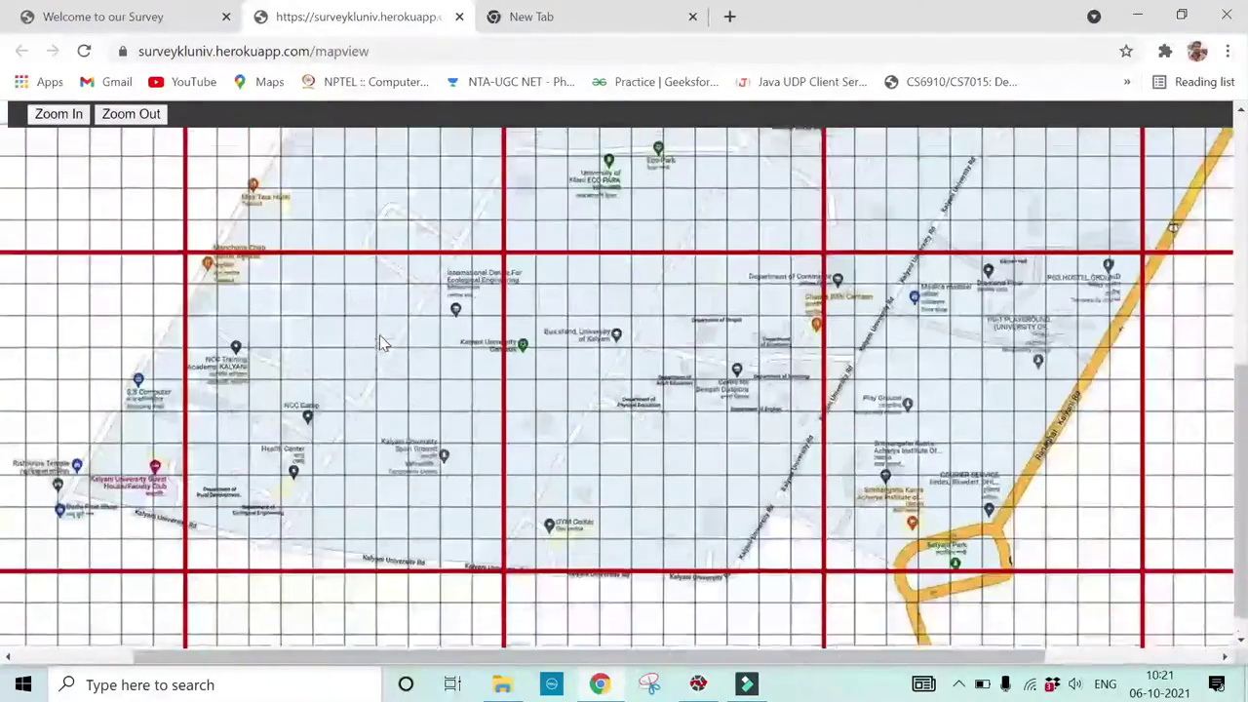
pyautogui.scroll(3, 382, 344)
pyautogui.hscroll(-1, 383, 344)
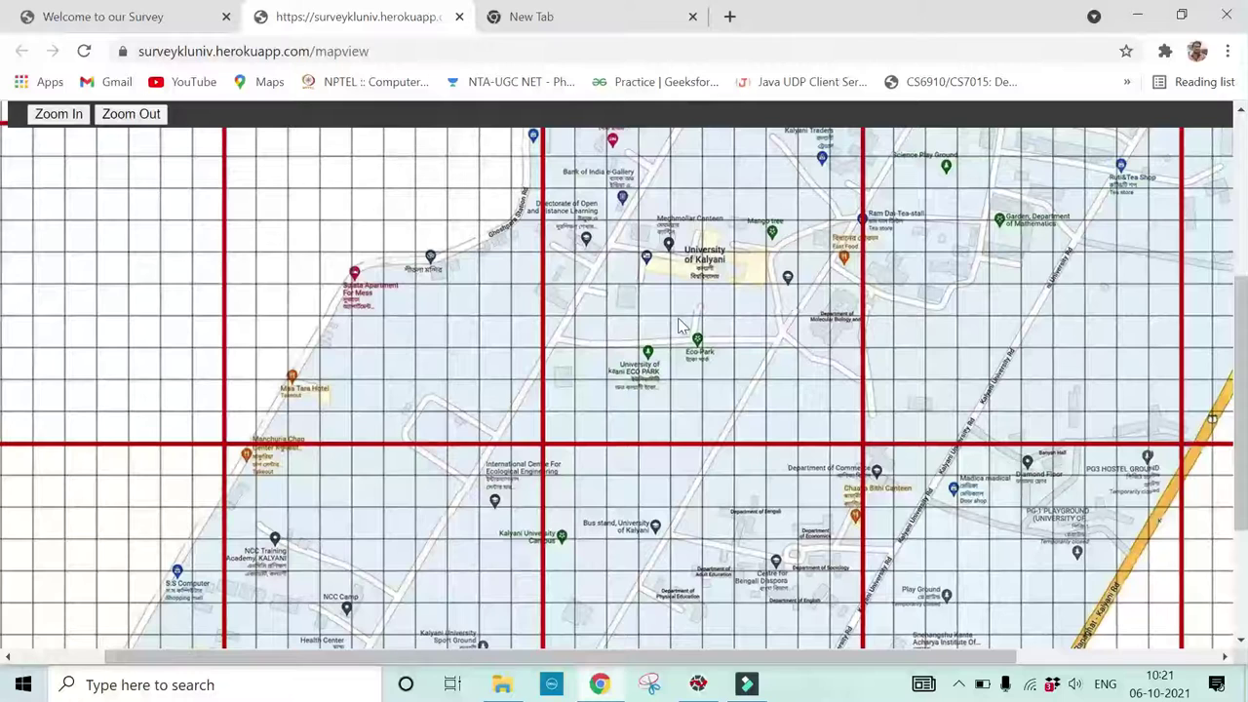
# - Mark the grid cell just above Eco Park on the map and trace its row and column numbers
pyautogui.click(680, 328)
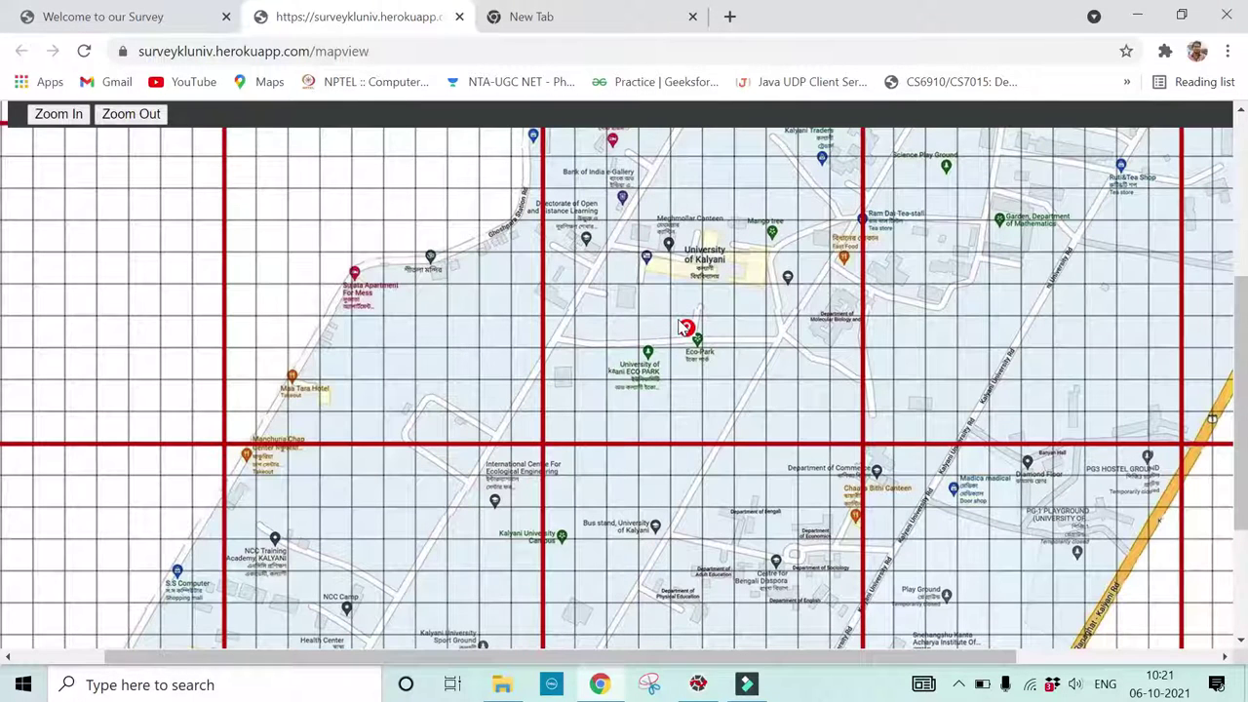
pyautogui.scroll(1, 675, 366)
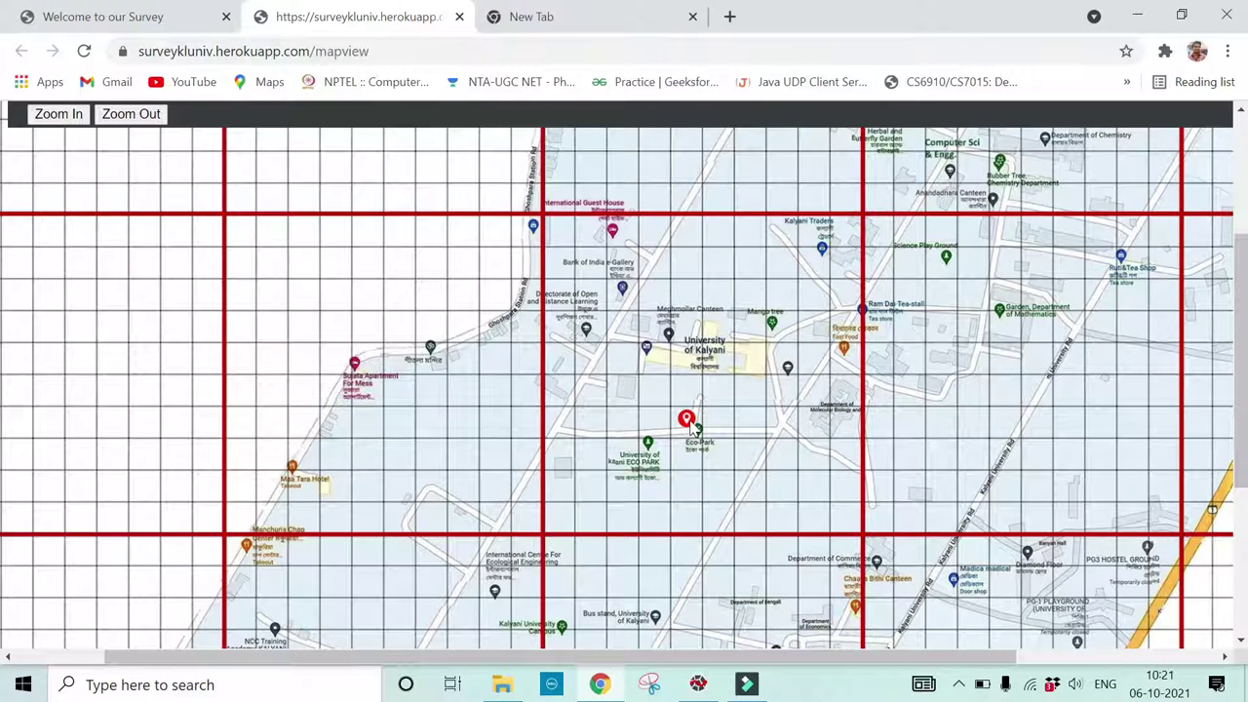
pyautogui.scroll(2, 690, 382)
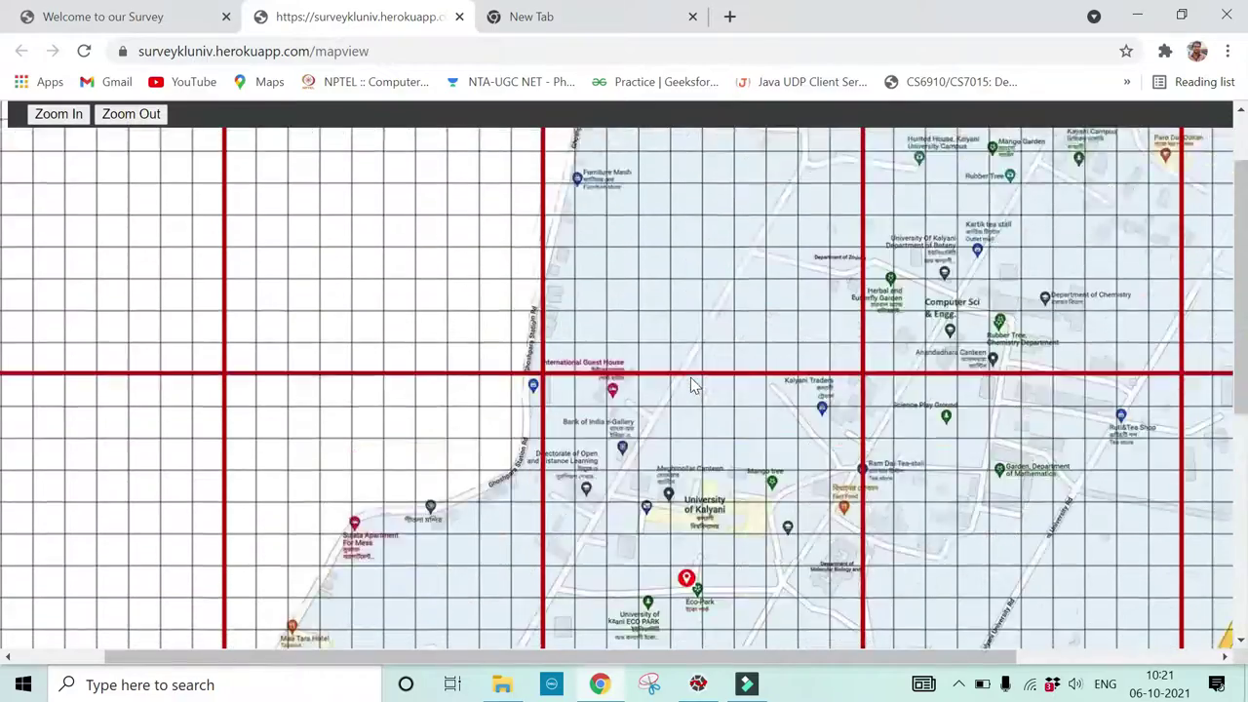
pyautogui.scroll(1, 690, 383)
pyautogui.scroll(-3, 704, 237)
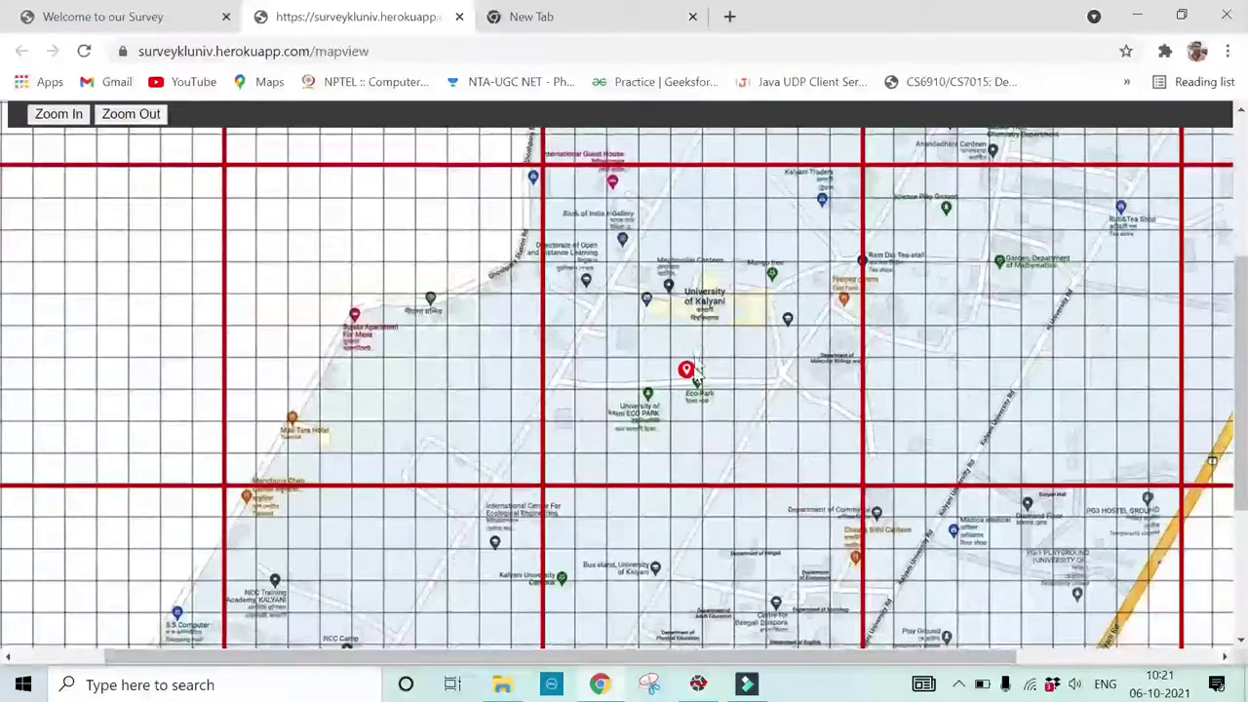
pyautogui.scroll(3, 704, 195)
pyautogui.scroll(-2, 710, 207)
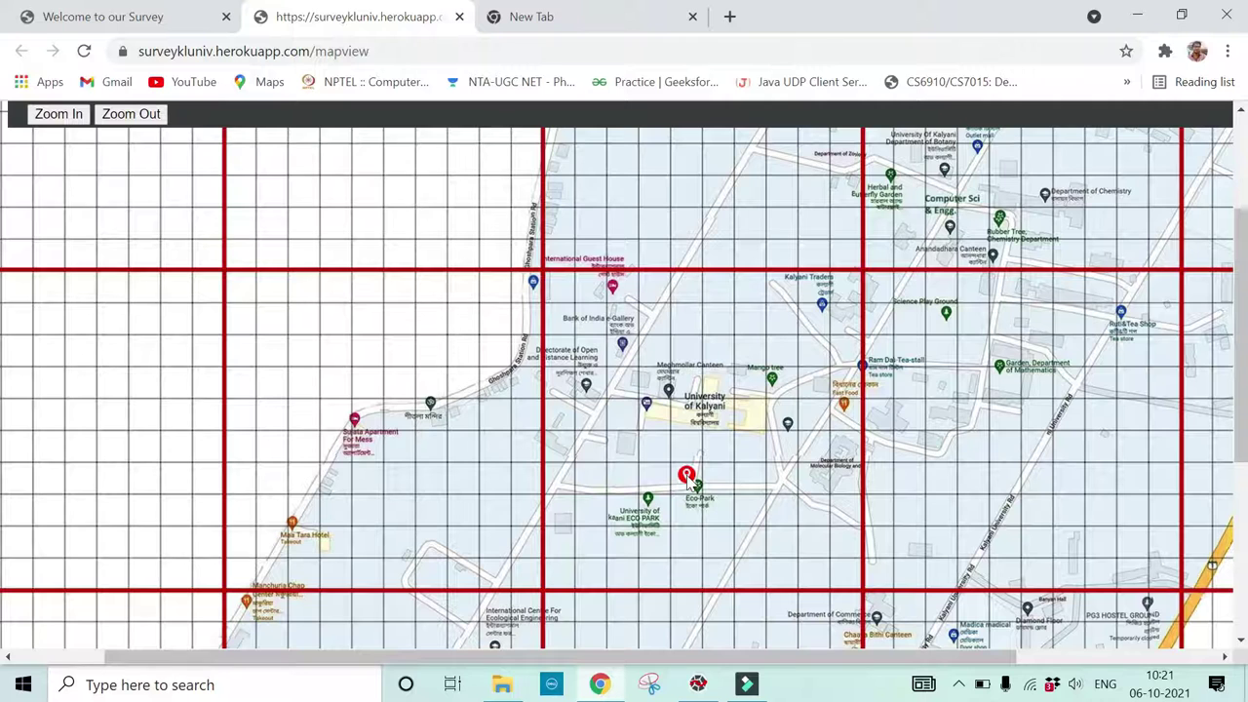
pyautogui.scroll(-1, 691, 481)
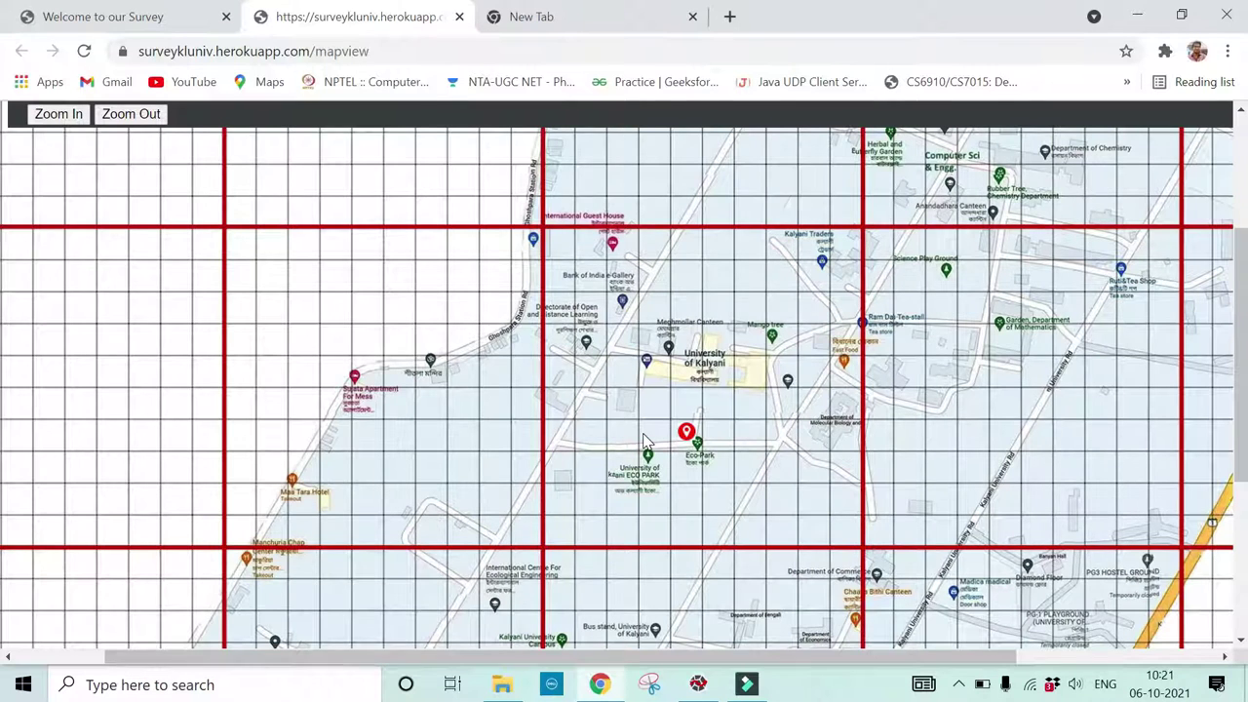
pyautogui.hscroll(-3, 644, 442)
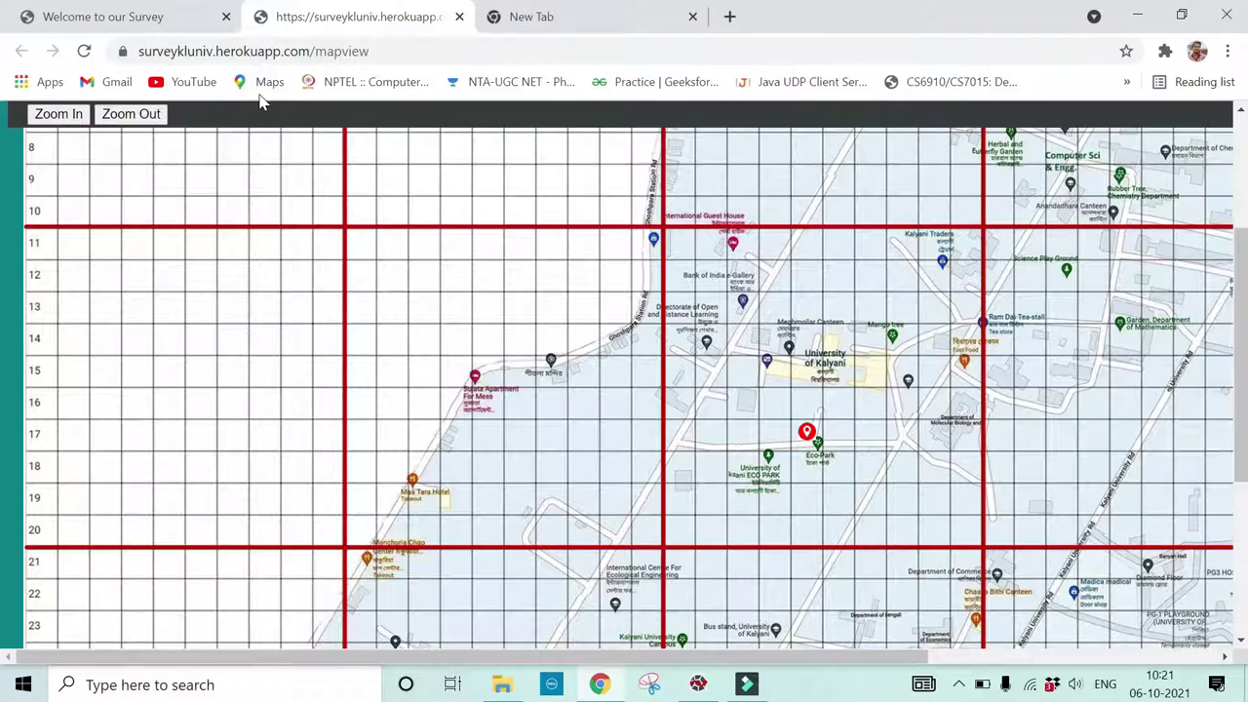
# - Return to the survey form and enter Coordinate1 as X 17 and Y 25
pyautogui.click(156, 16)
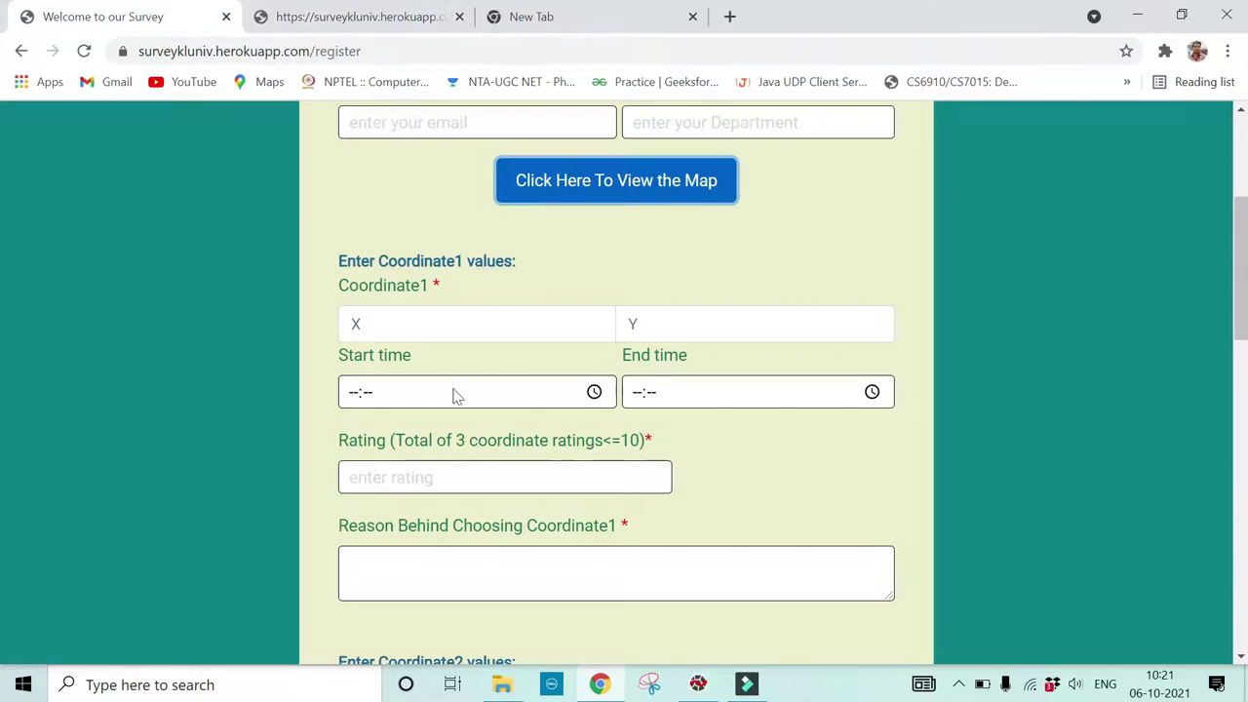
pyautogui.click(446, 322)
pyautogui.write('17')
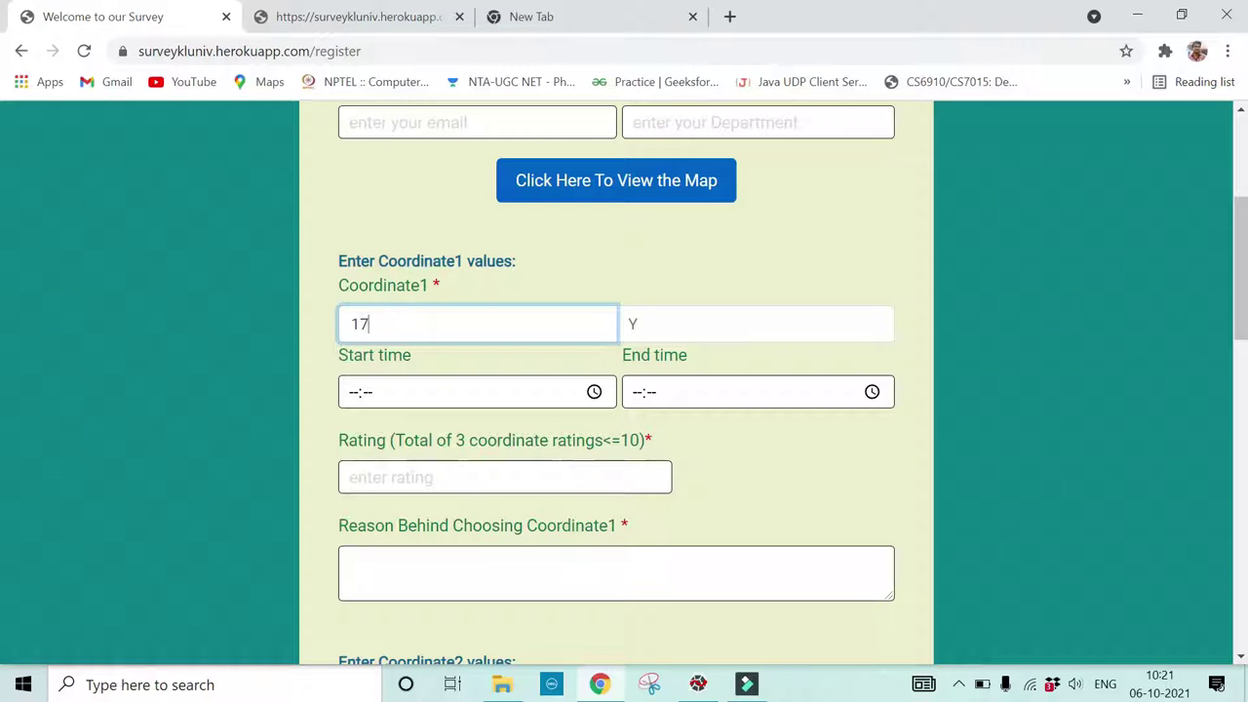
pyautogui.click(653, 326)
pyautogui.write('25')
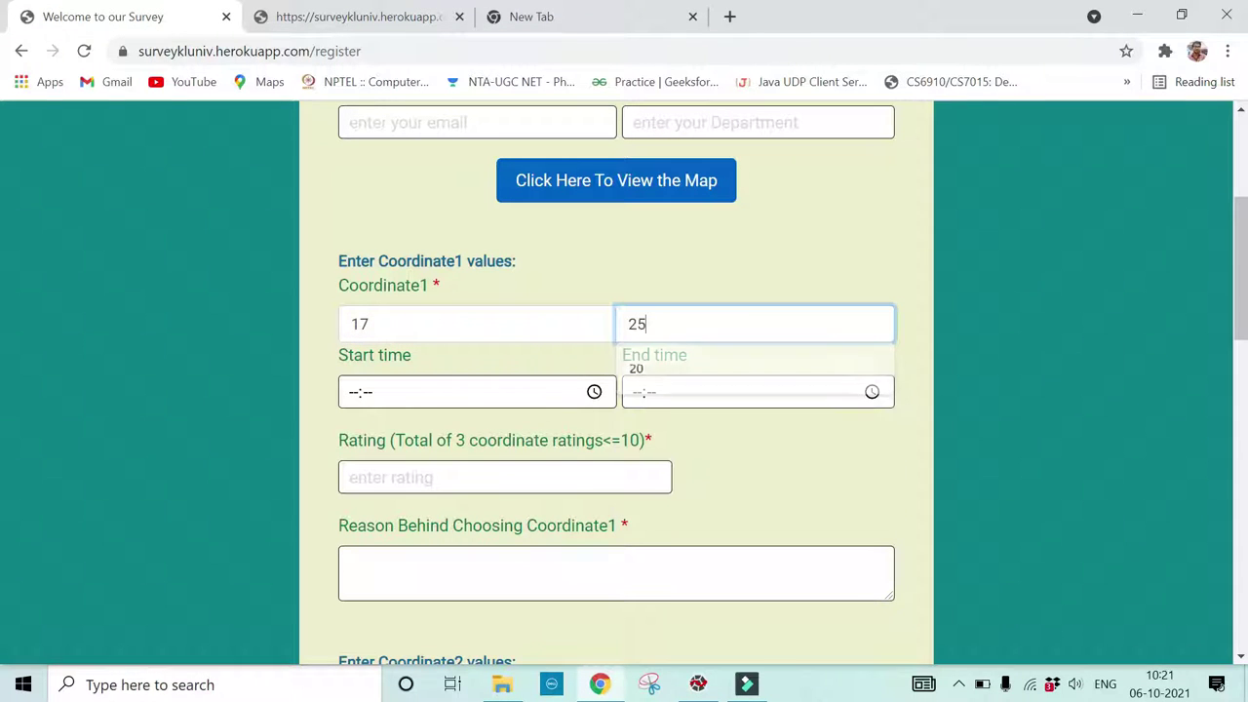
pyautogui.click(314, 276)
# - Recheck the marked point's row and column numbers on the map
pyautogui.click(320, 17)
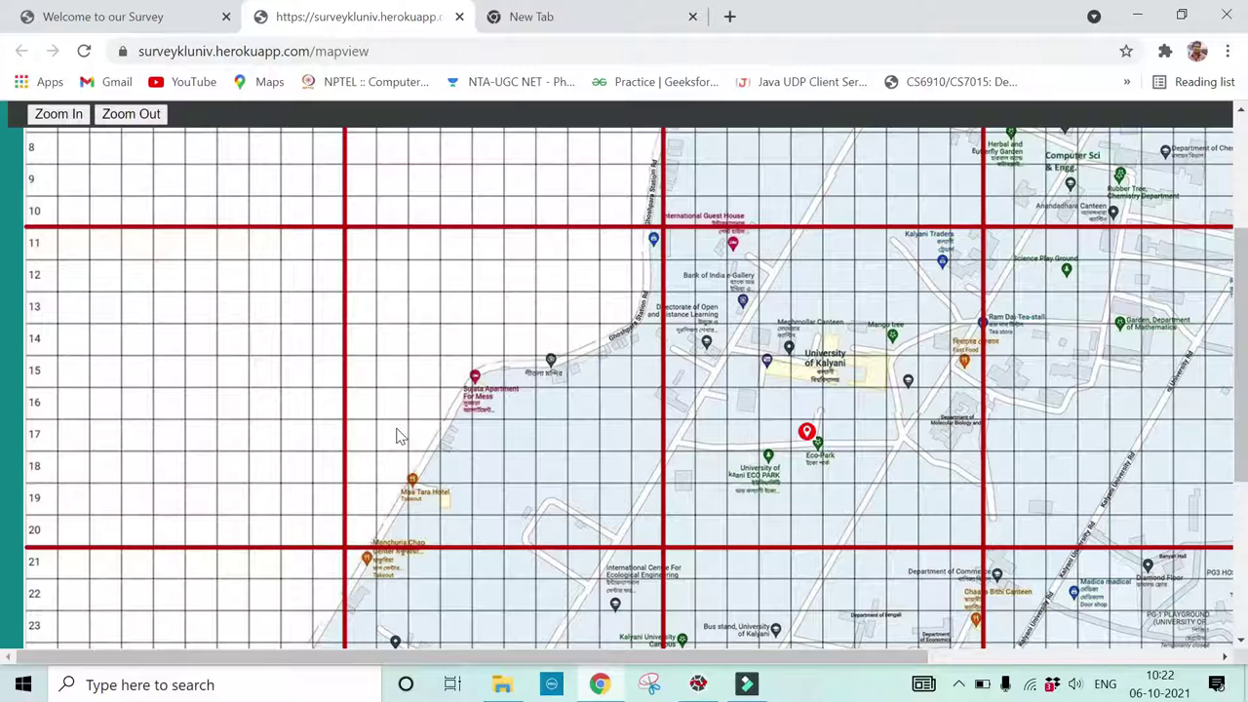
pyautogui.scroll(2, 718, 394)
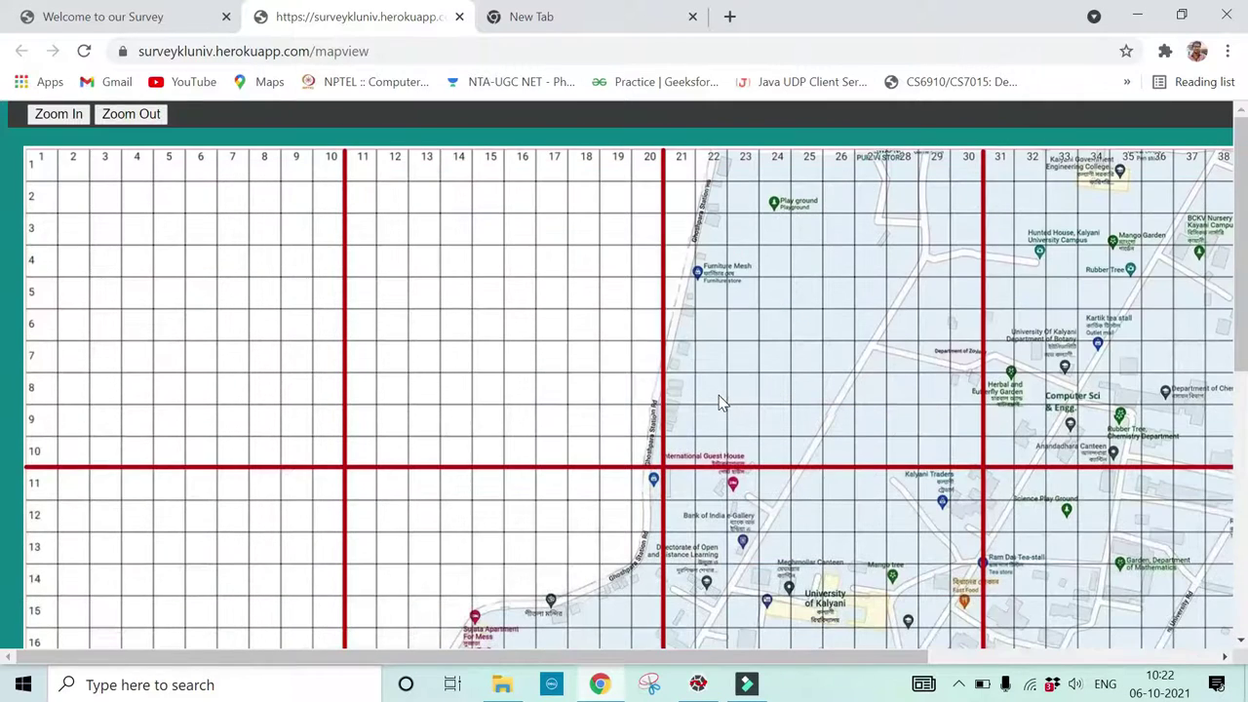
pyautogui.scroll(-2, 810, 327)
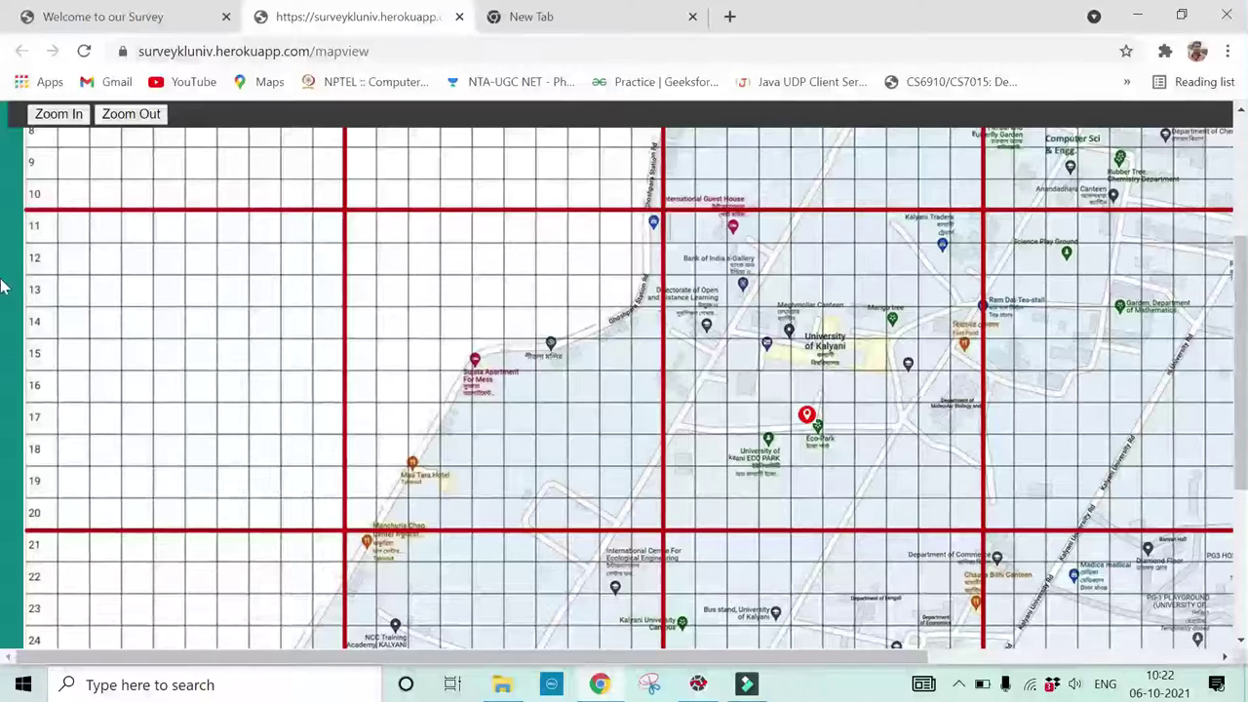
# - Back in the survey form, enter Coordinate2 as X 20 and Y 30
pyautogui.click(104, 12)
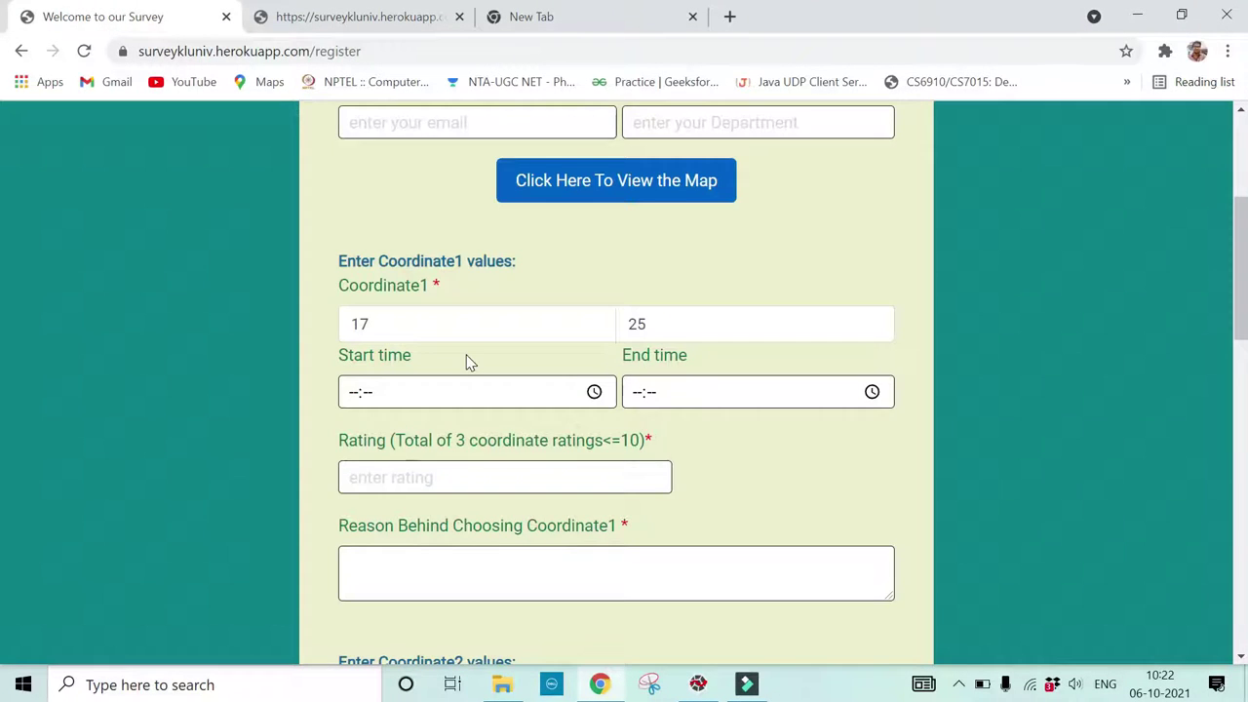
pyautogui.scroll(-1, 468, 361)
pyautogui.scroll(-2, 468, 362)
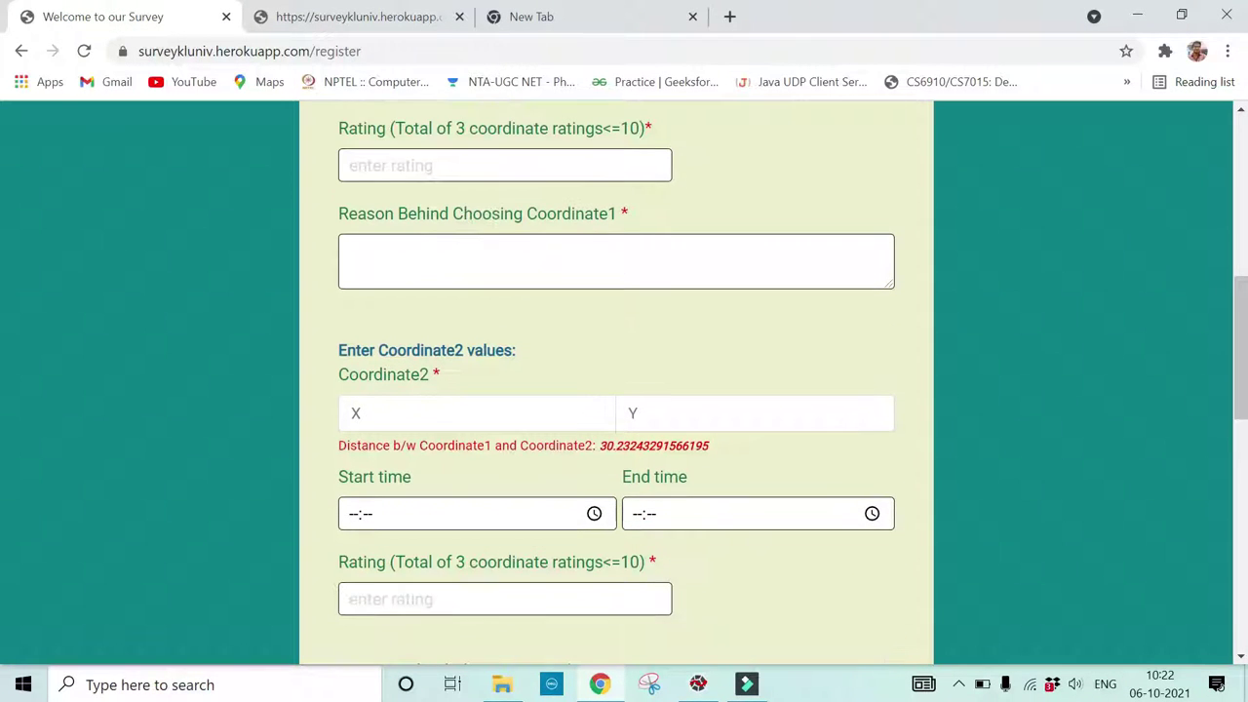
pyautogui.click(413, 293)
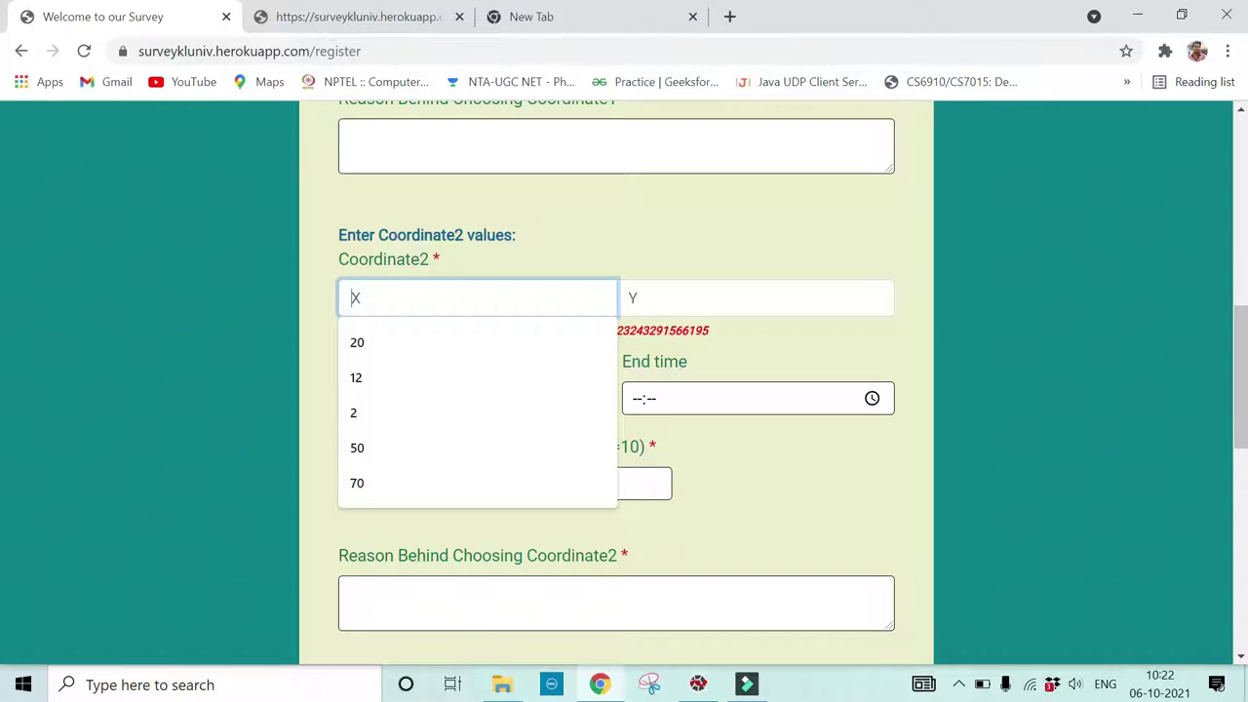
pyautogui.click(357, 343)
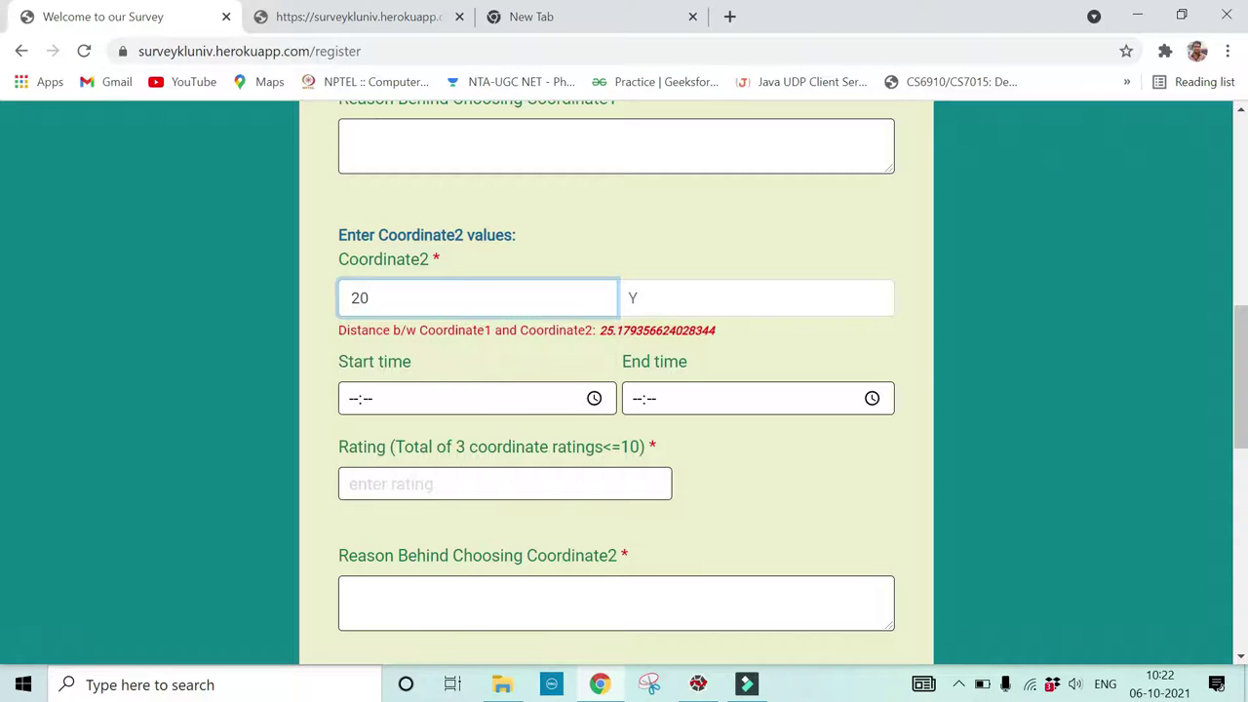
pyautogui.click(765, 321)
pyautogui.click(752, 310)
pyautogui.write('30')
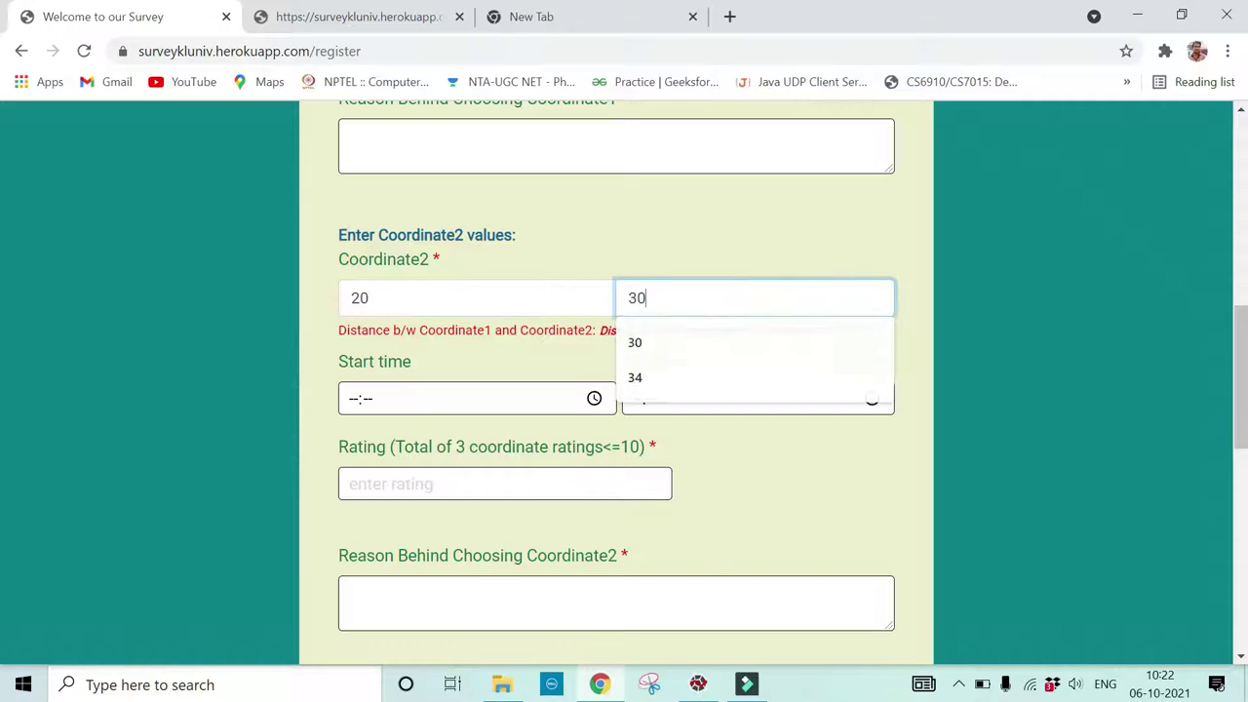
pyautogui.click(731, 359)
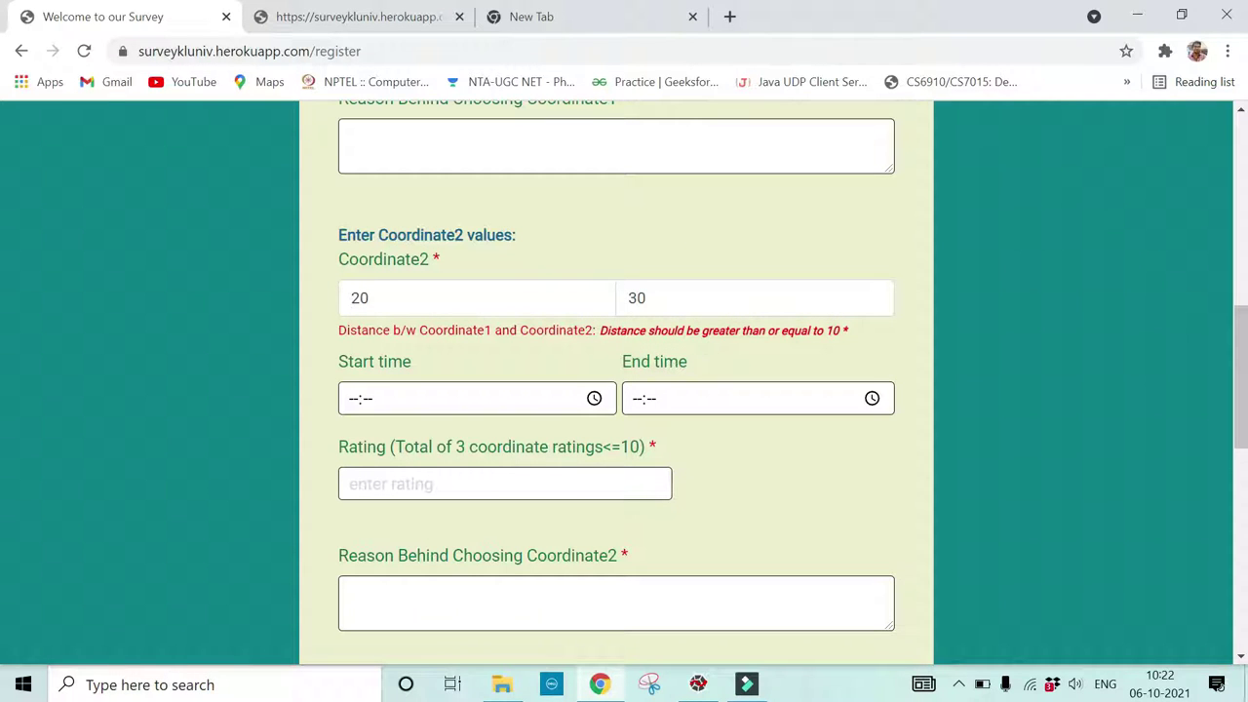
# - Change the Y value of Coordinate2 to 50 and check its distance from Coordinate1
pyautogui.scroll(3, 617, 381)
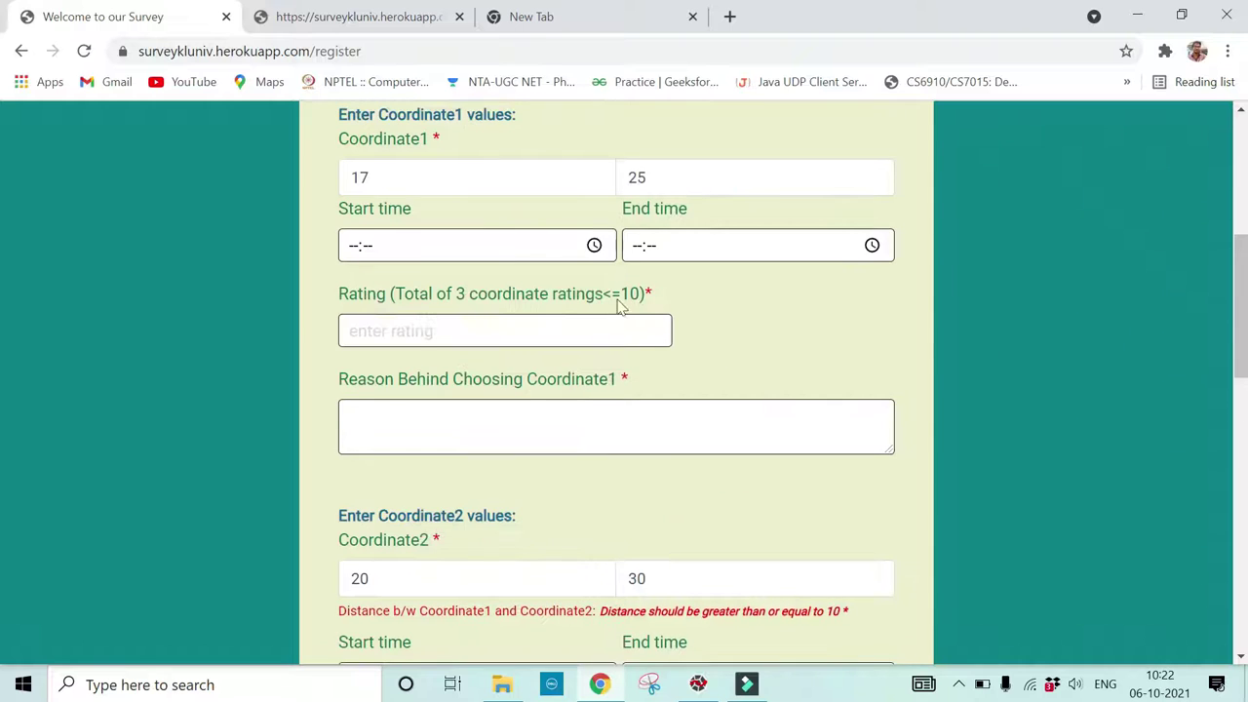
pyautogui.scroll(-2, 646, 164)
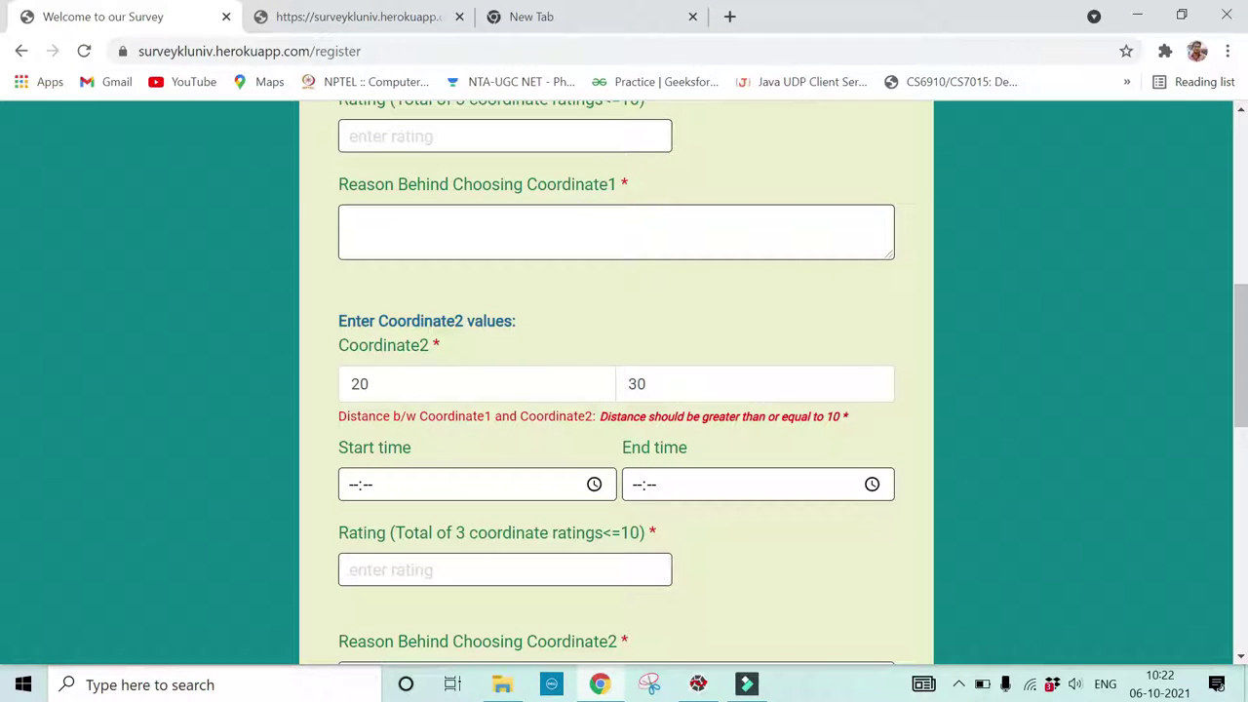
pyautogui.click(669, 384)
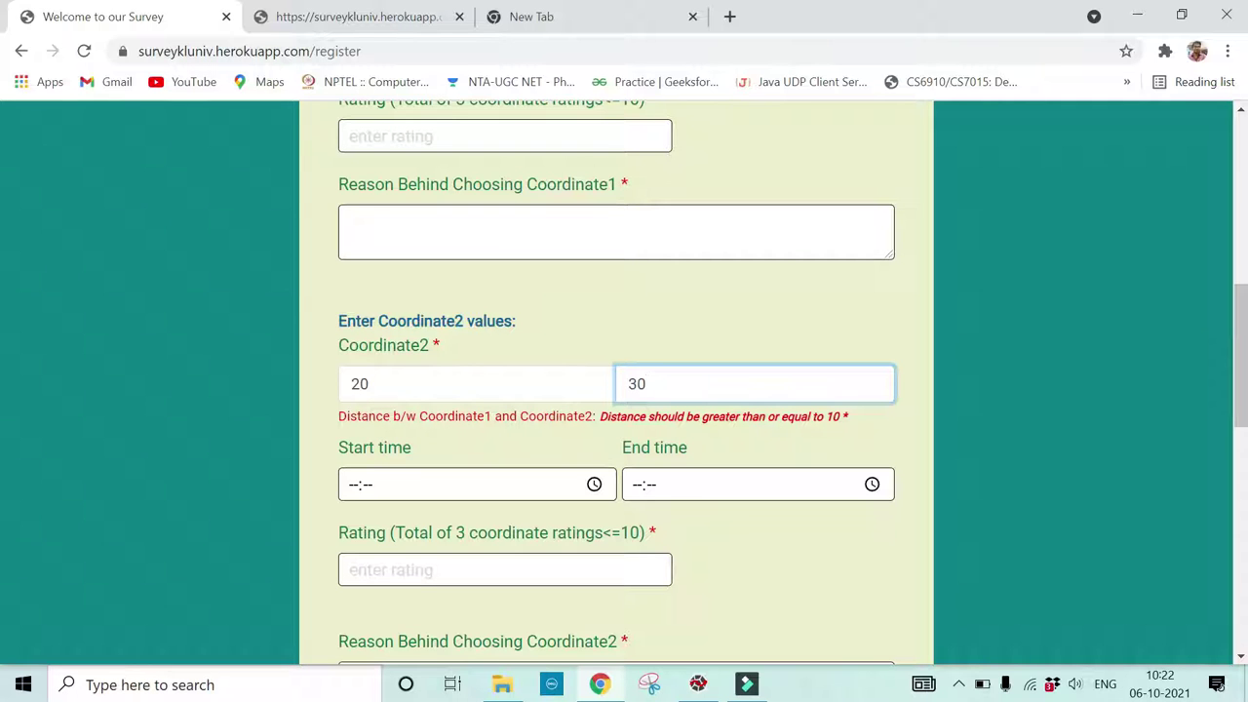
pyautogui.click(331, 11)
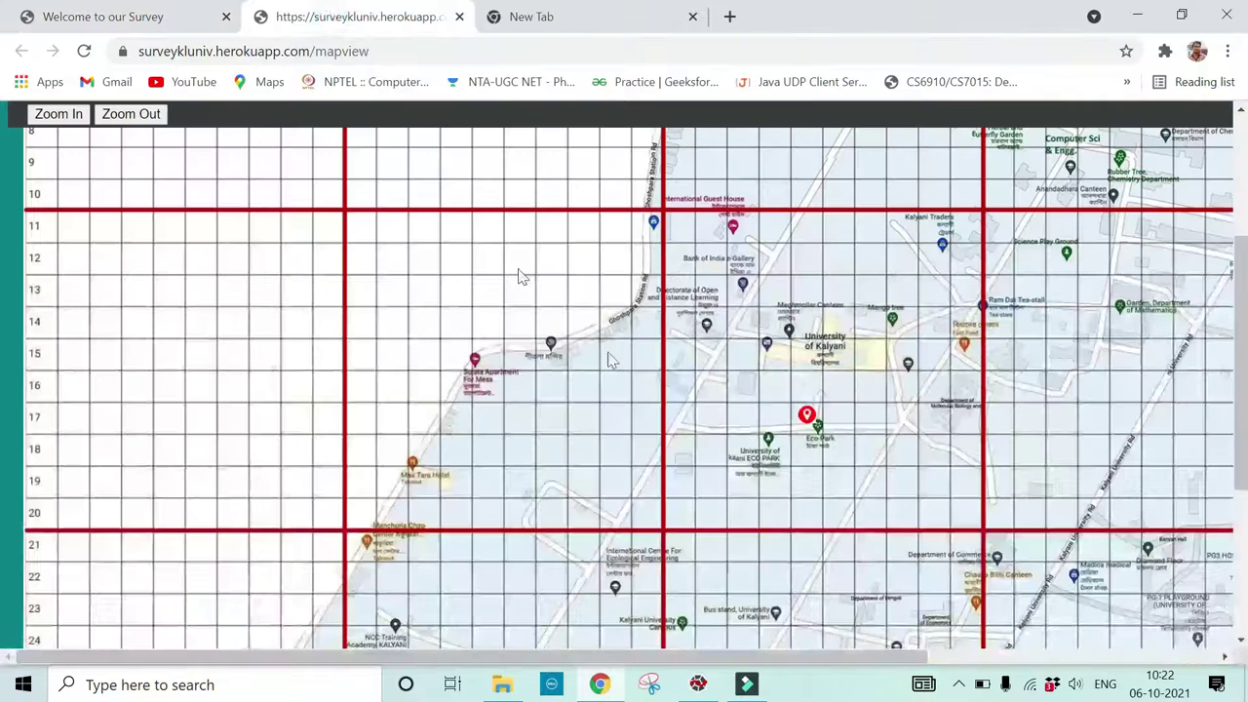
pyautogui.click(107, 16)
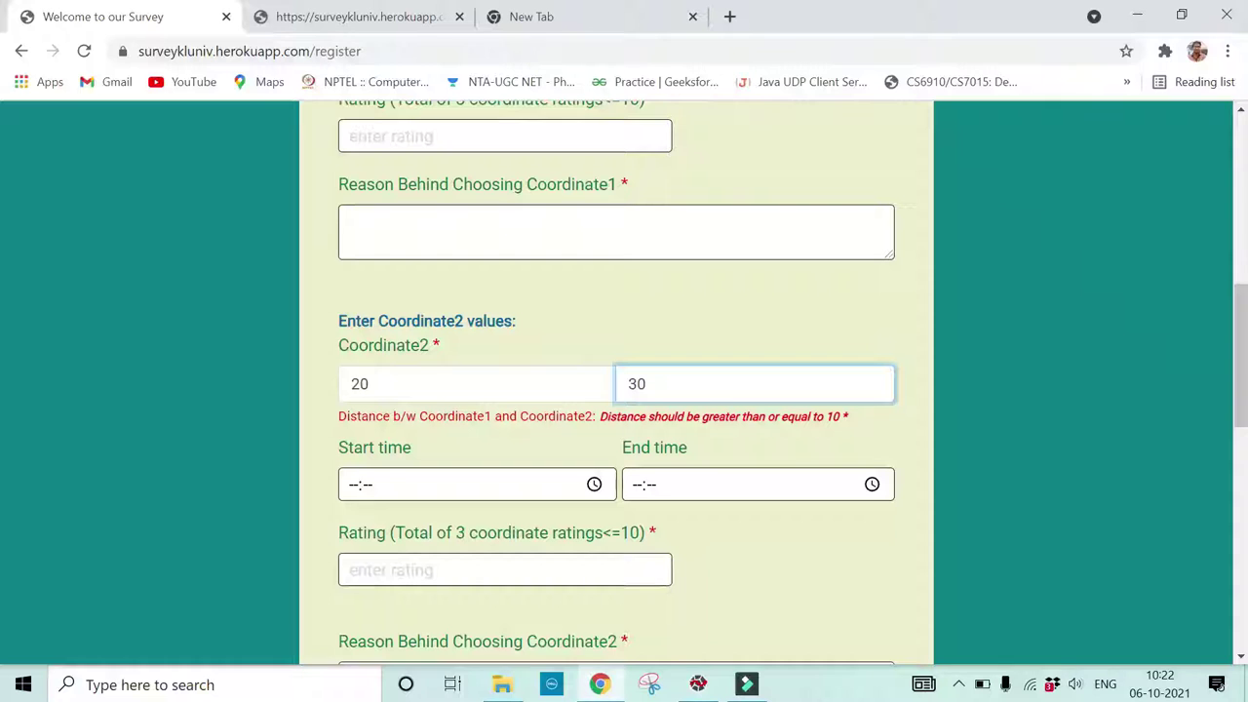
pyautogui.press('BackSpace')
pyautogui.press('BackSpace')
pyautogui.write('50')
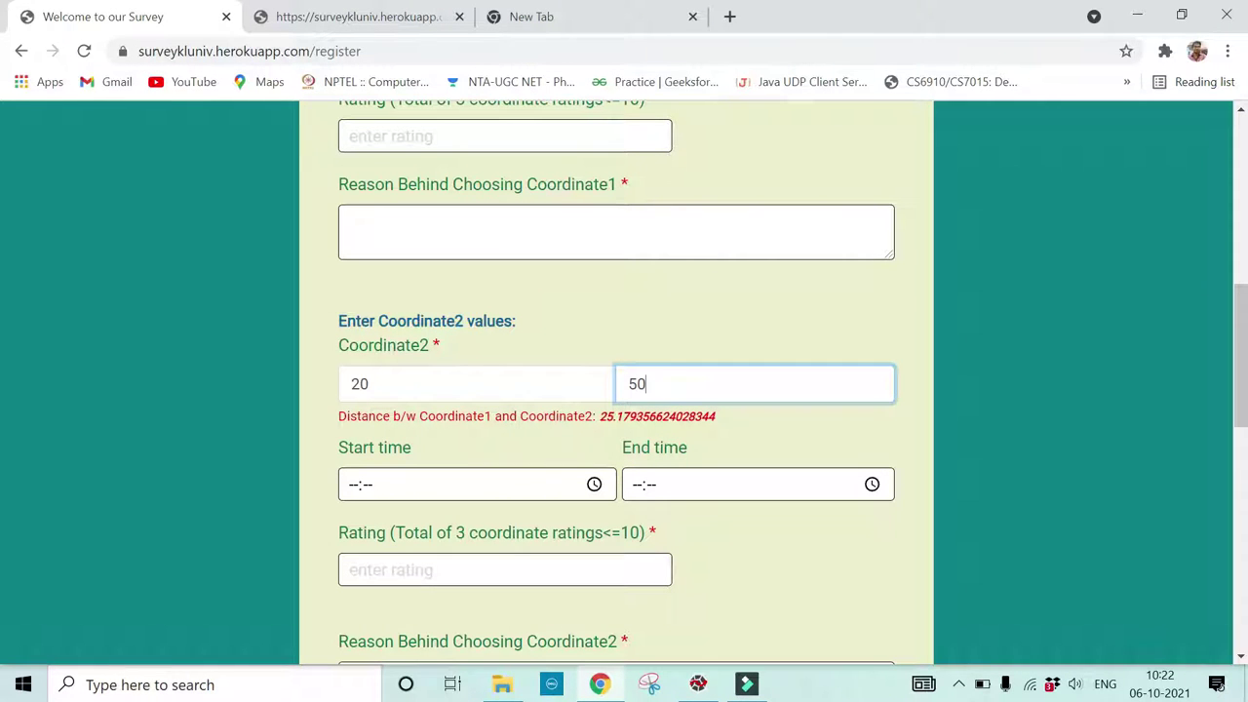
pyautogui.moveTo(600, 416); pyautogui.dragTo(723, 417)
pyautogui.click(723, 416)
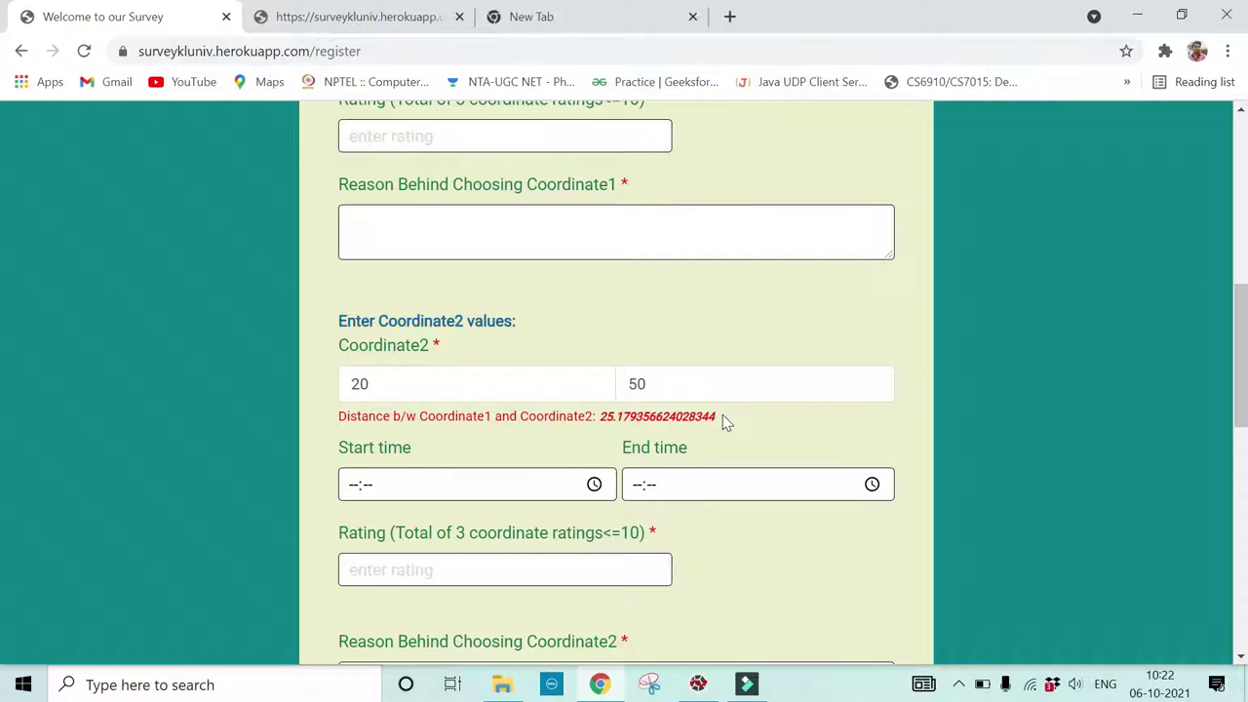
# - Enter Coordinate3 as X 10 and Y 40
pyautogui.scroll(-1, 722, 414)
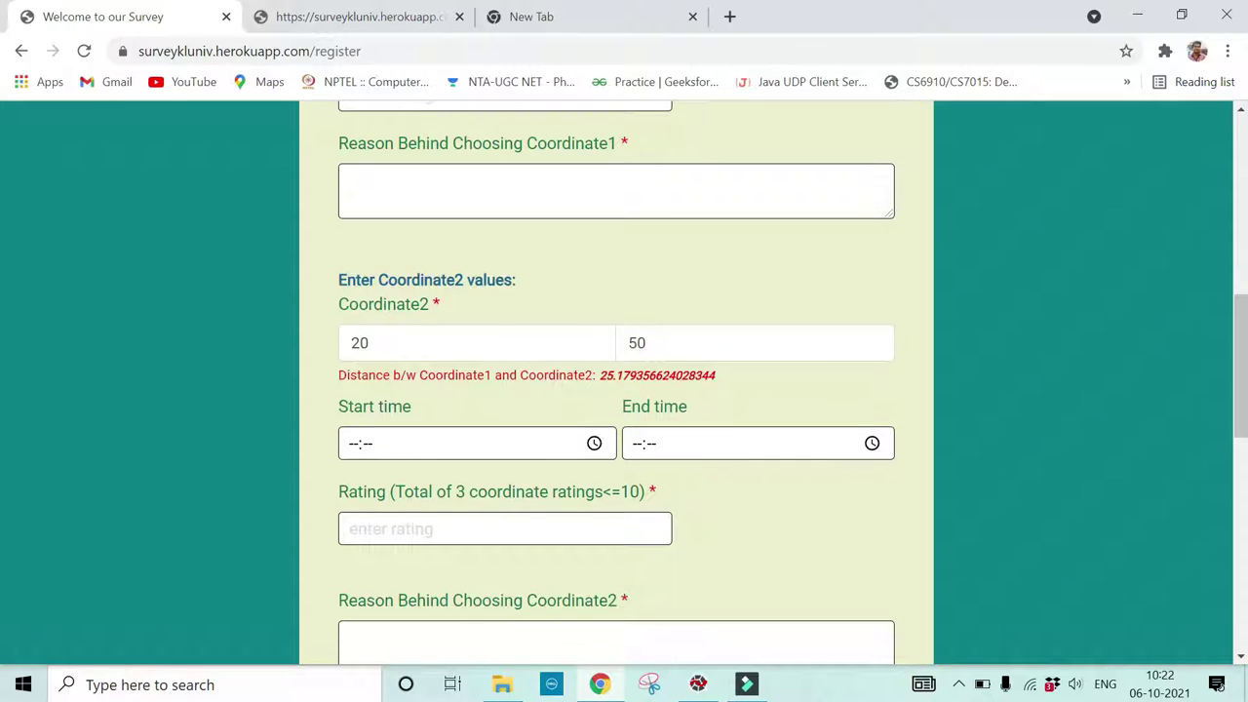
pyautogui.scroll(-5, 589, 366)
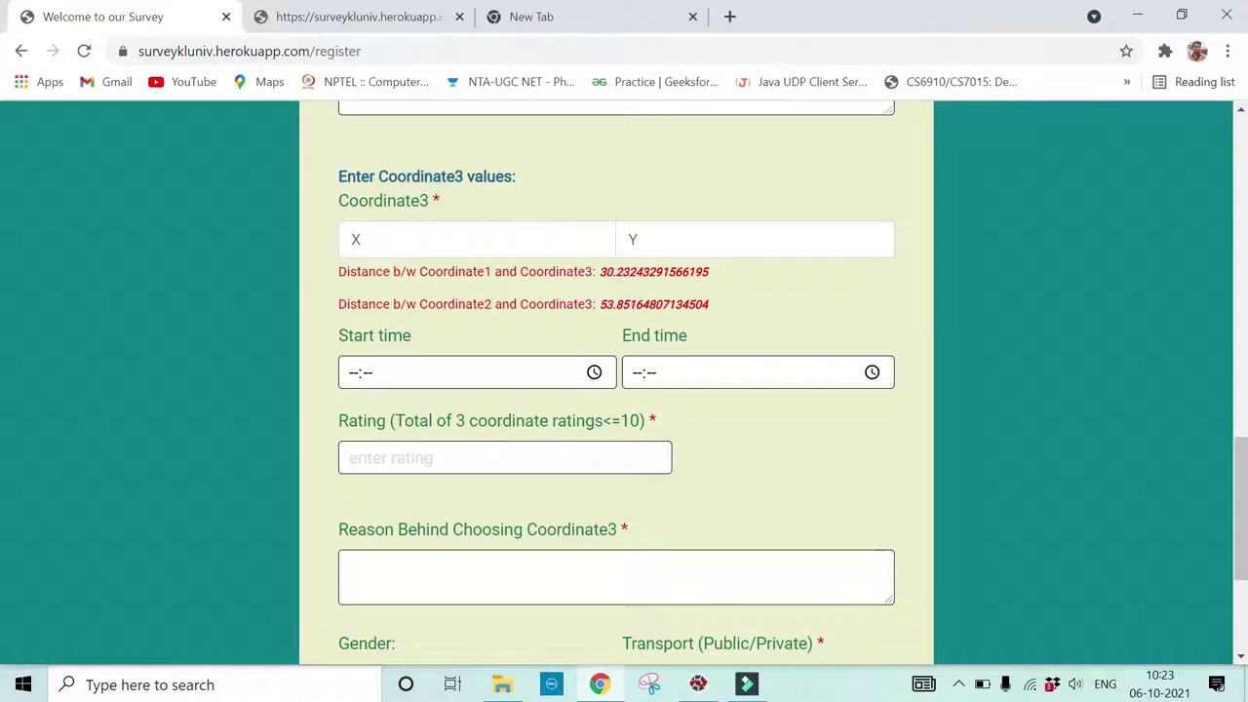
pyautogui.click(460, 244)
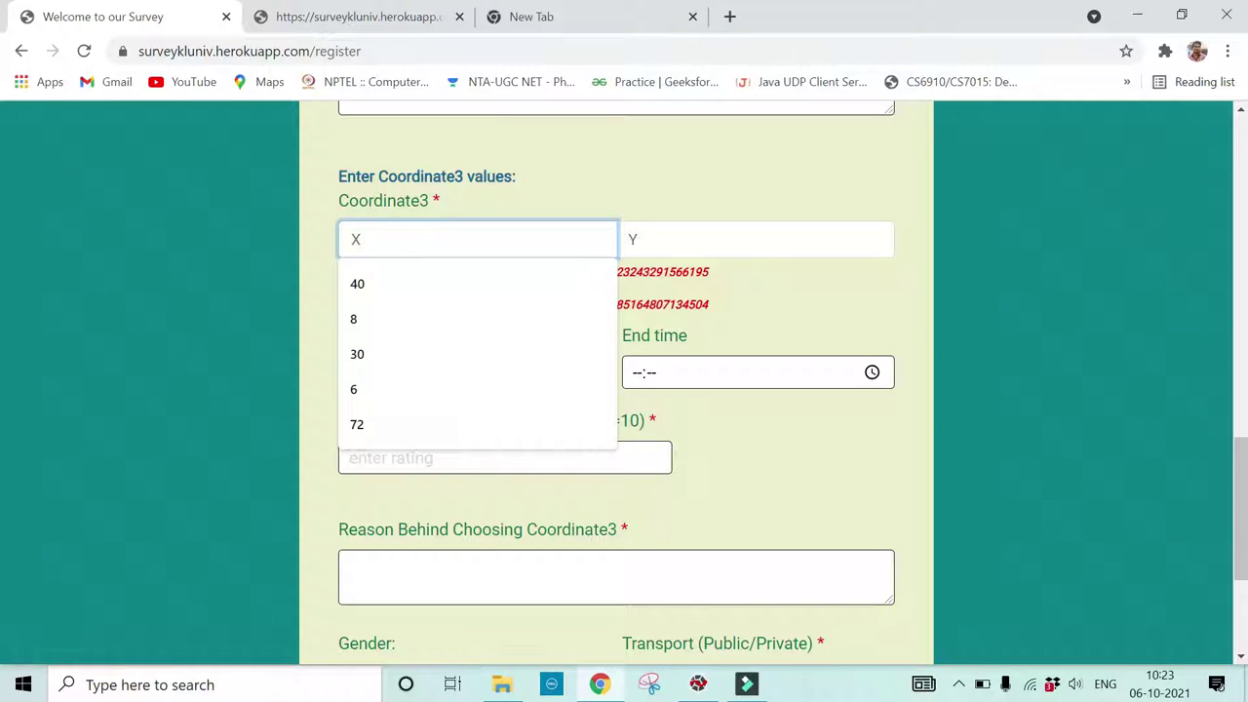
pyautogui.write('10')
pyautogui.click(677, 242)
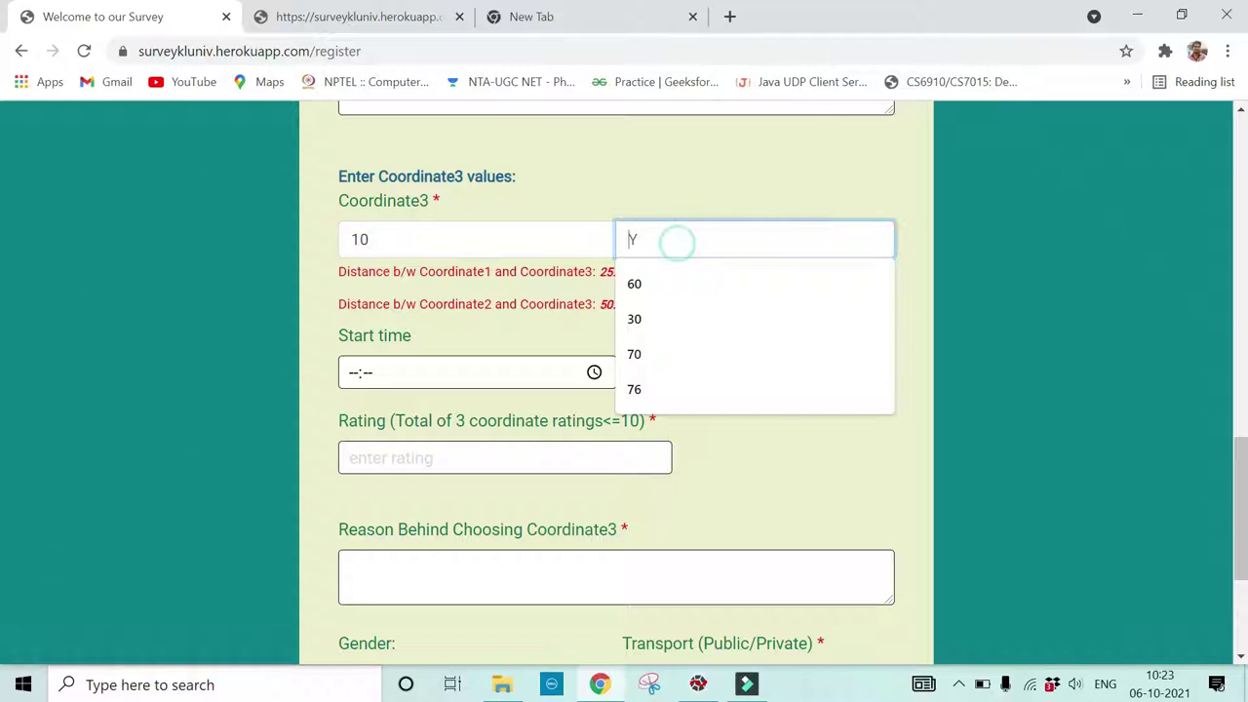
pyautogui.write('40')
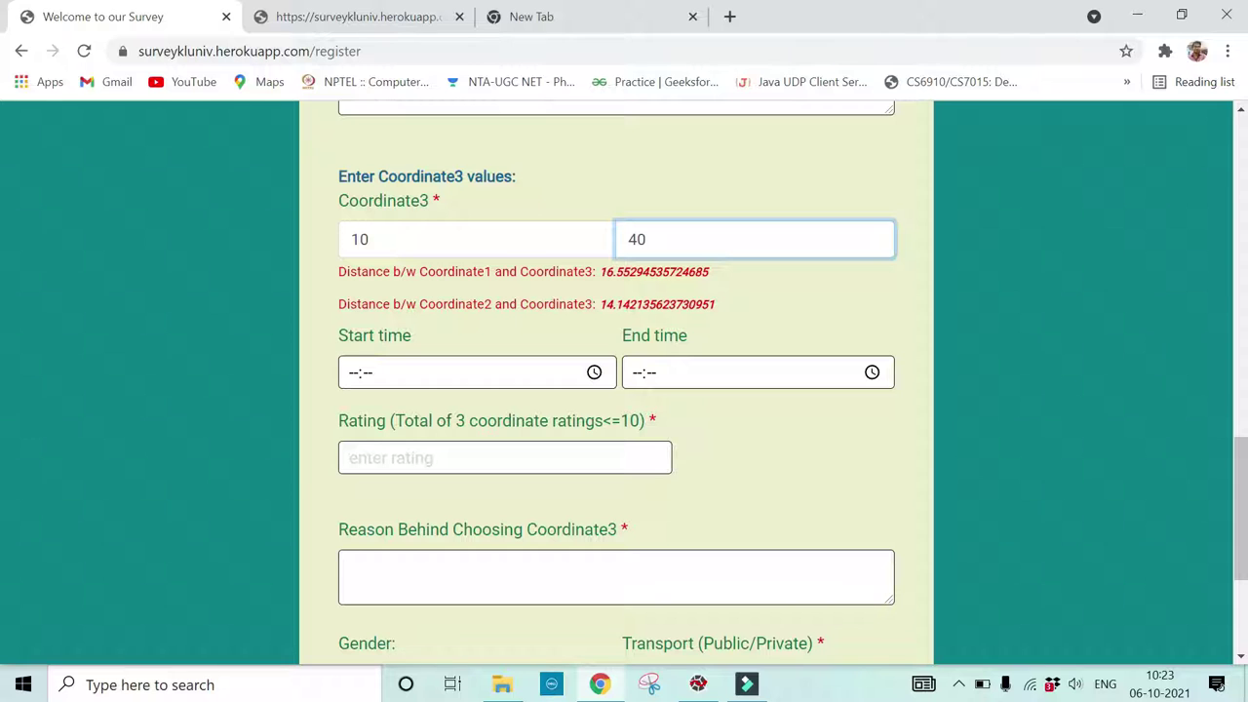
# - Set the rating for Coordinate2 to 5
pyautogui.scroll(6, 507, 343)
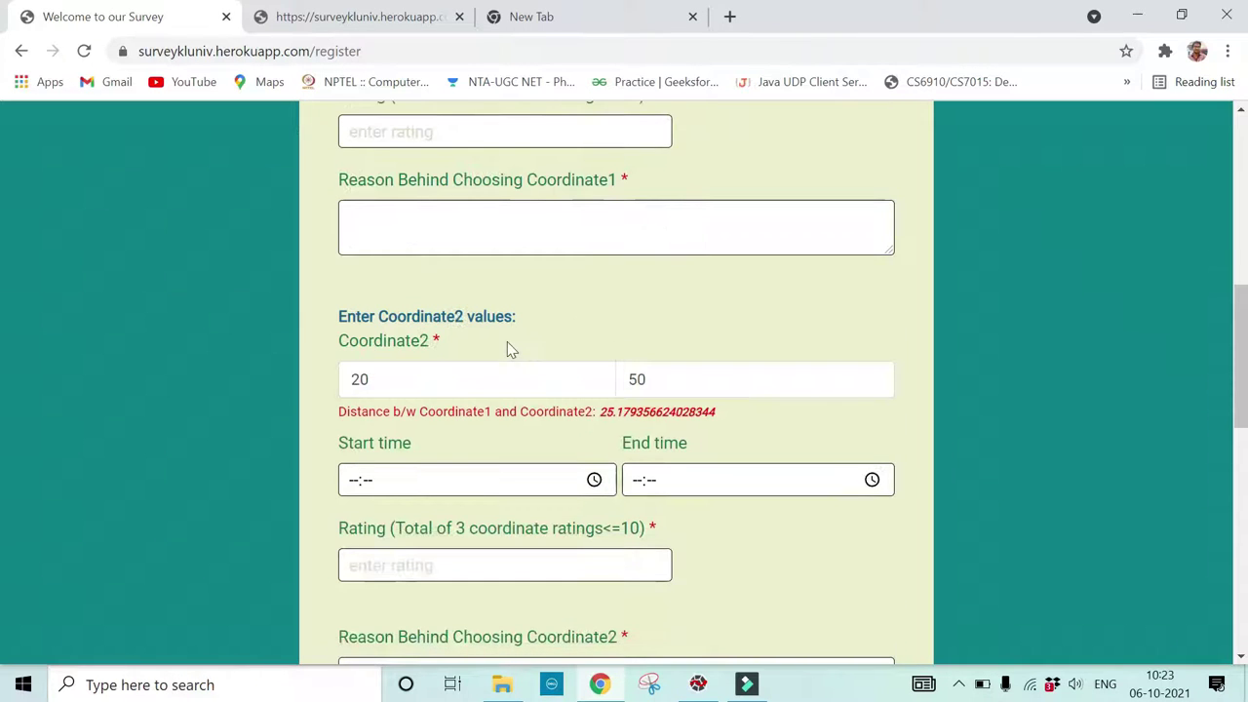
pyautogui.scroll(3, 507, 349)
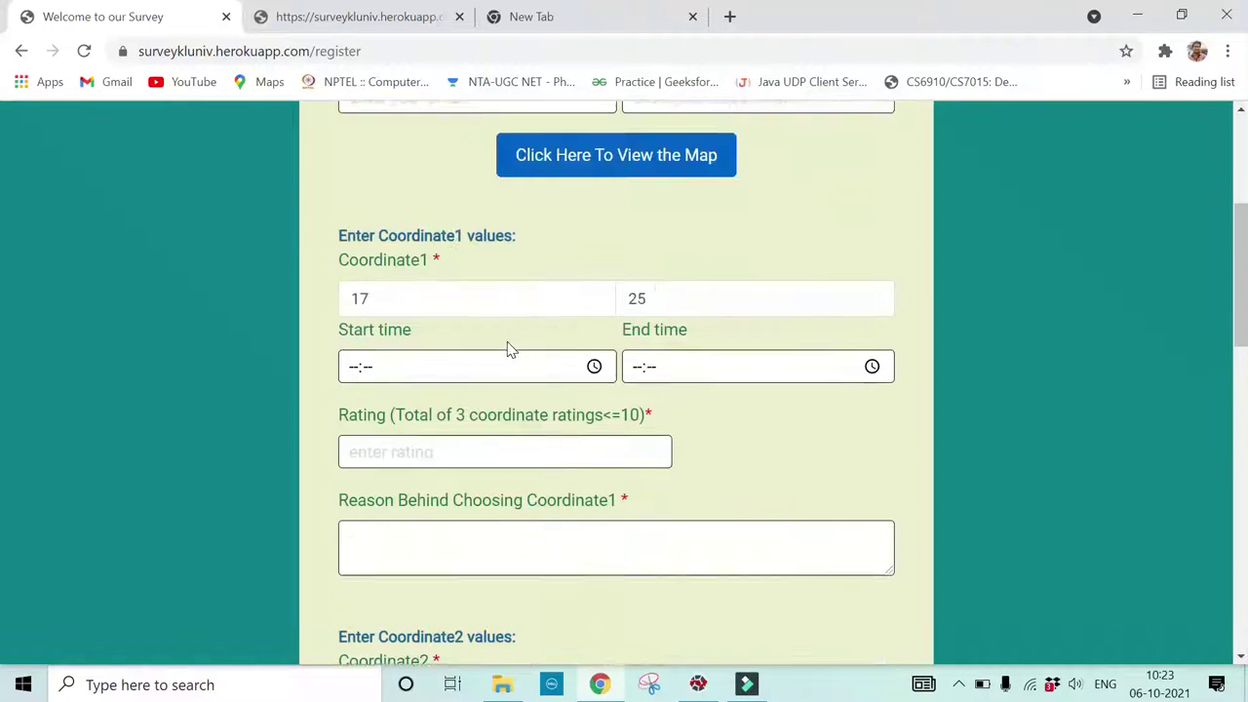
pyautogui.scroll(-1, 507, 349)
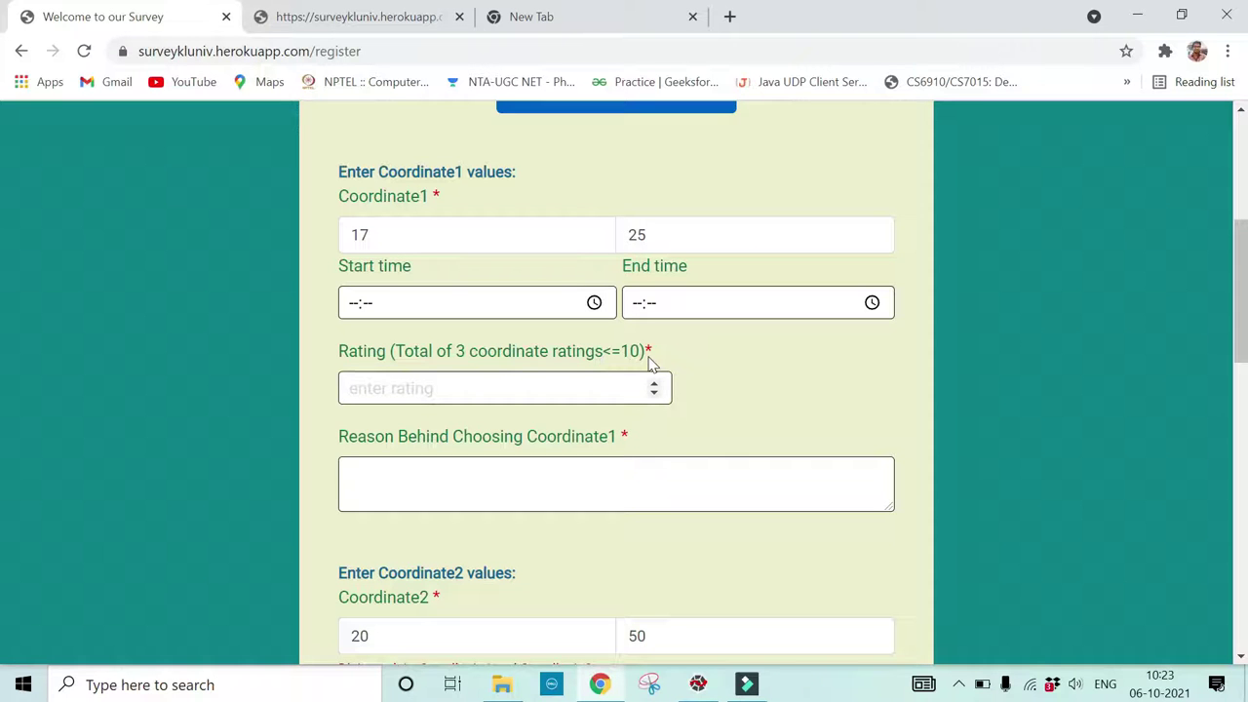
pyautogui.scroll(-2, 728, 351)
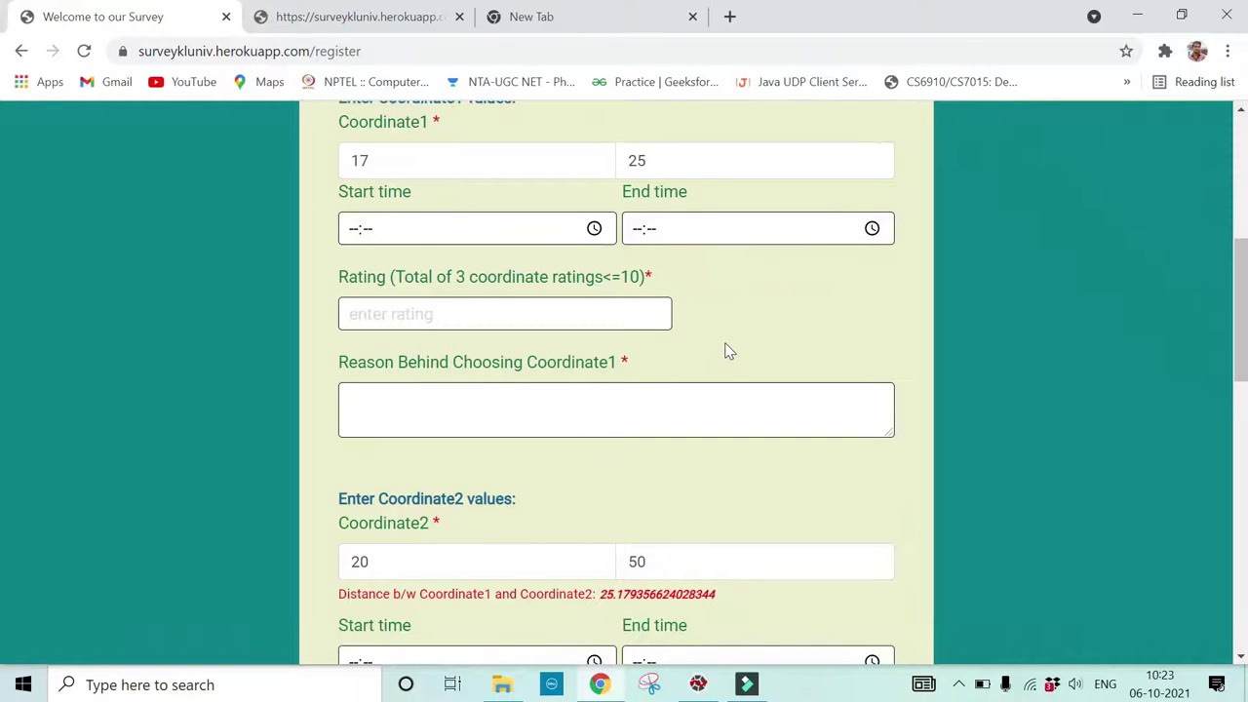
pyautogui.scroll(2, 728, 351)
pyautogui.scroll(-4, 725, 348)
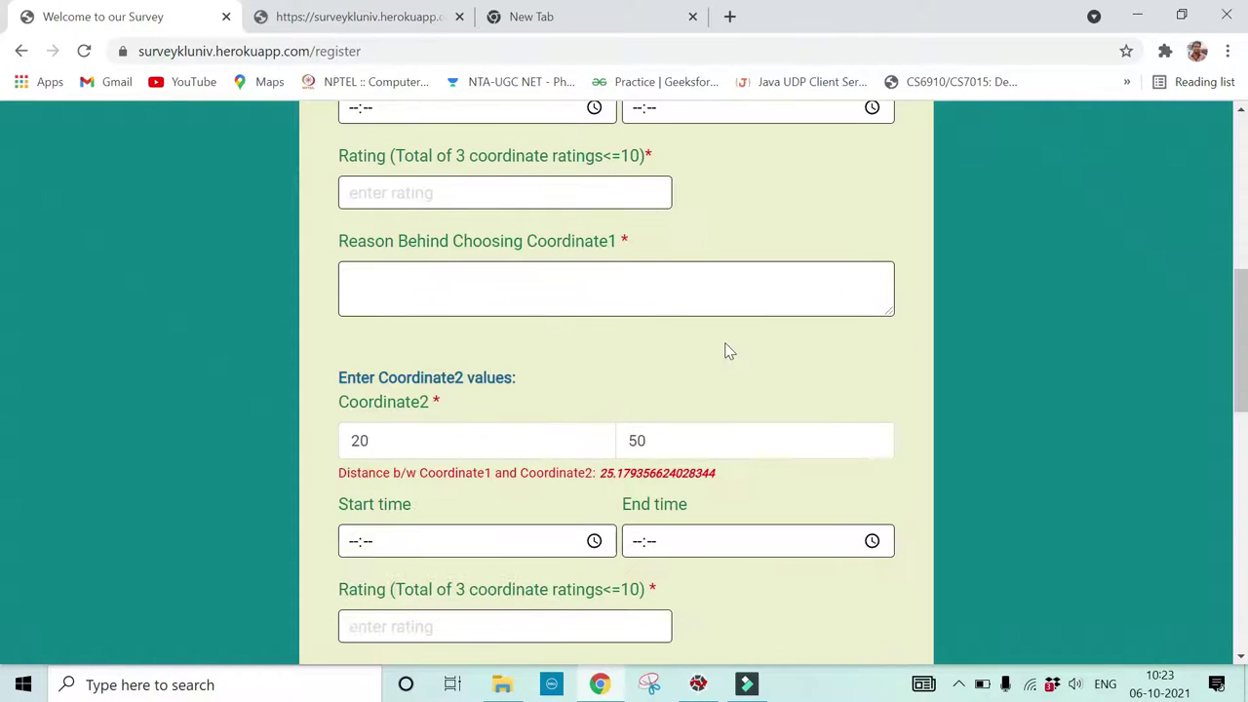
pyautogui.scroll(-1, 519, 511)
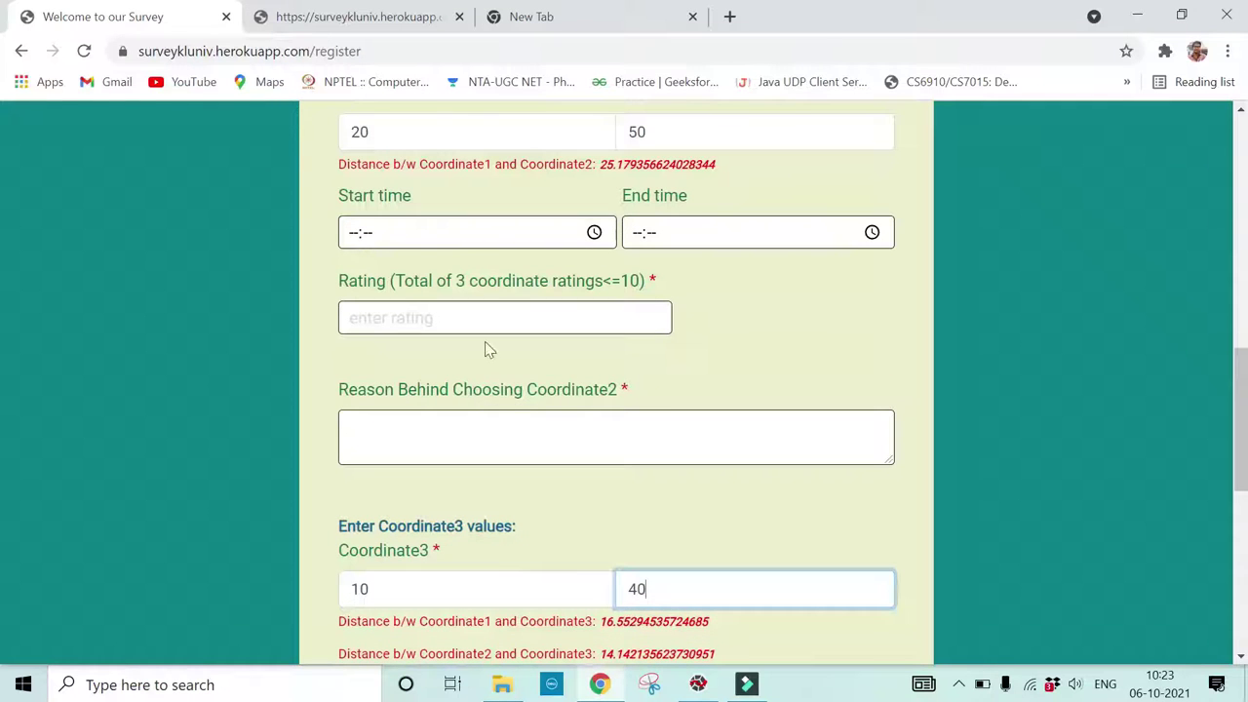
pyautogui.click(486, 313)
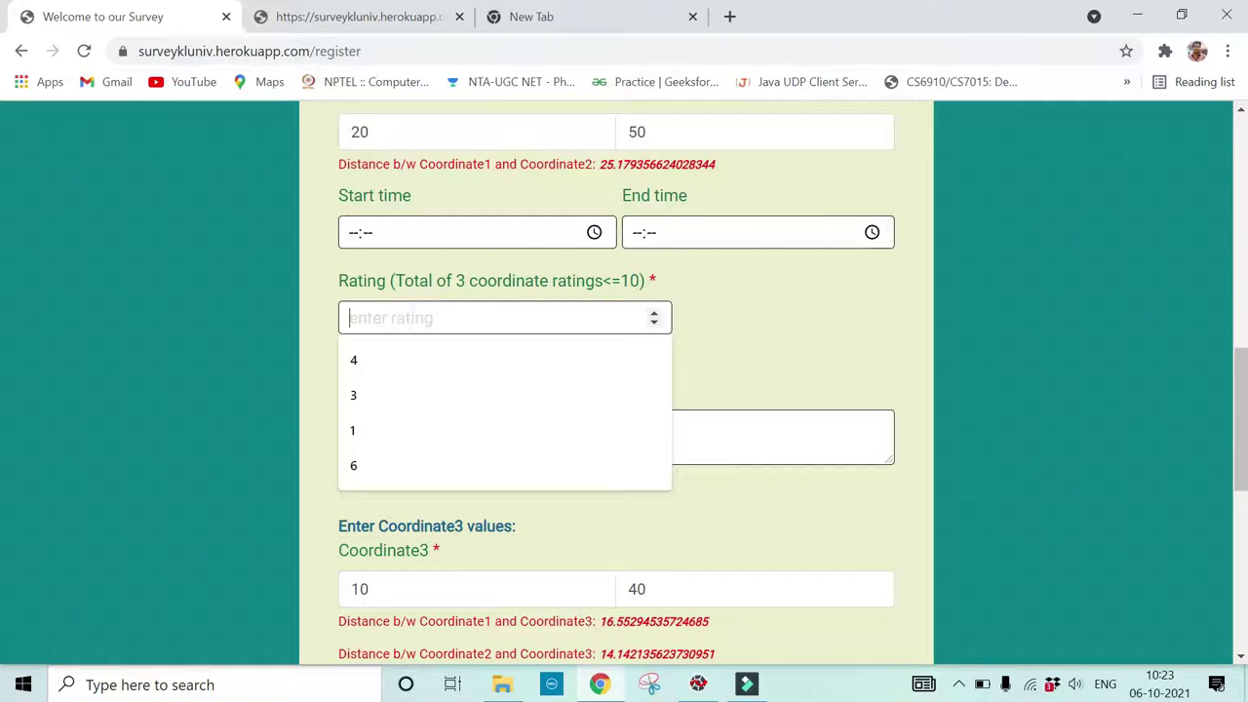
pyautogui.scroll(4, 485, 323)
pyautogui.scroll(-3, 485, 323)
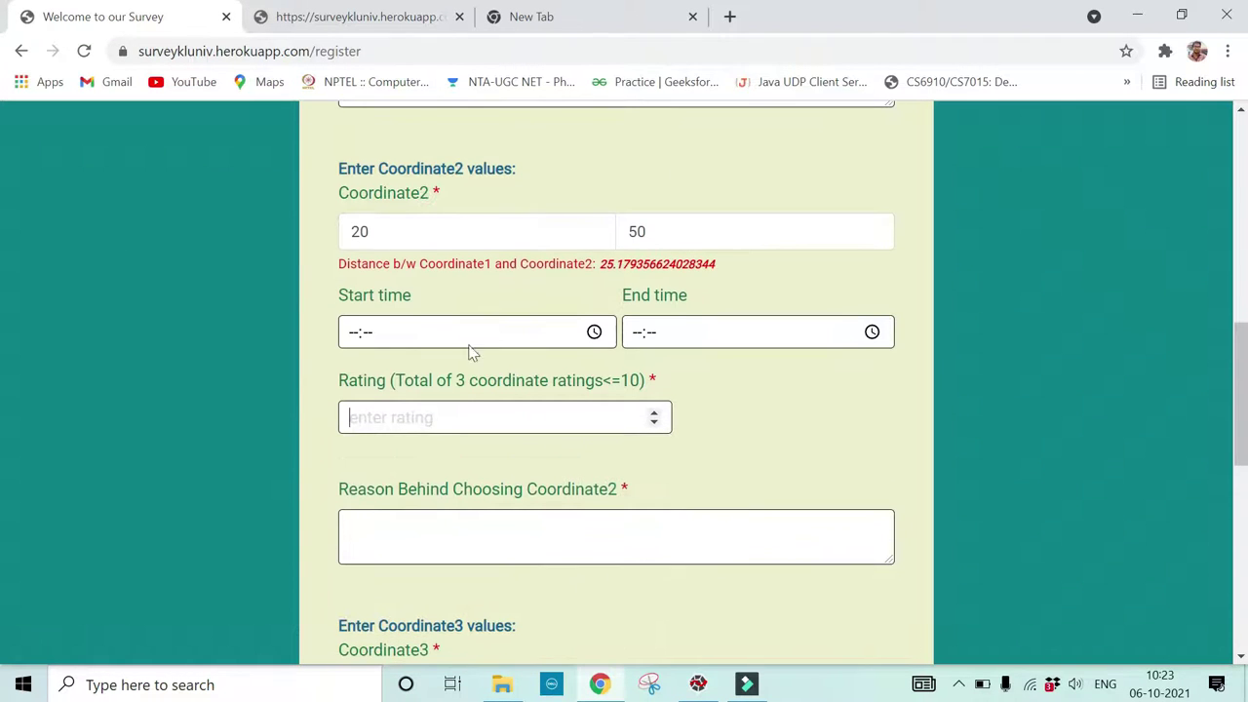
pyautogui.click(410, 422)
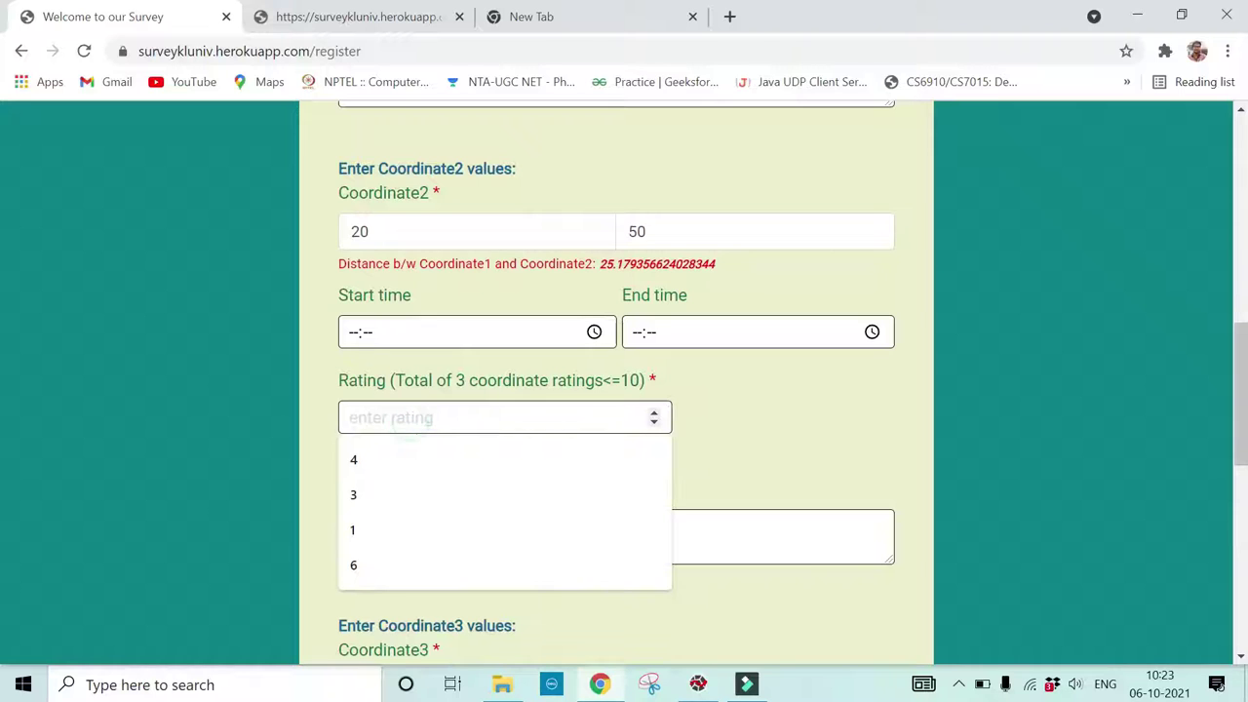
pyautogui.write('5')
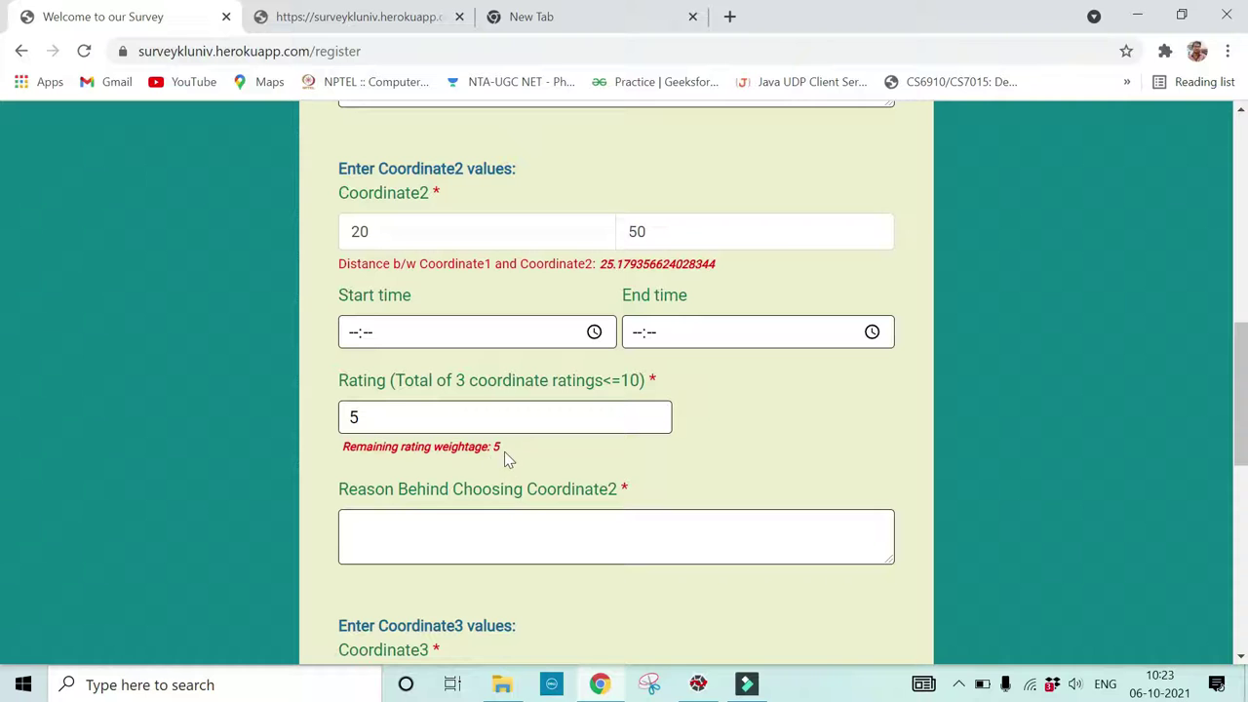
# - Check the remaining rating weightage under the coordinates and set the rating for Coordinate1 to 3
pyautogui.scroll(3, 523, 337)
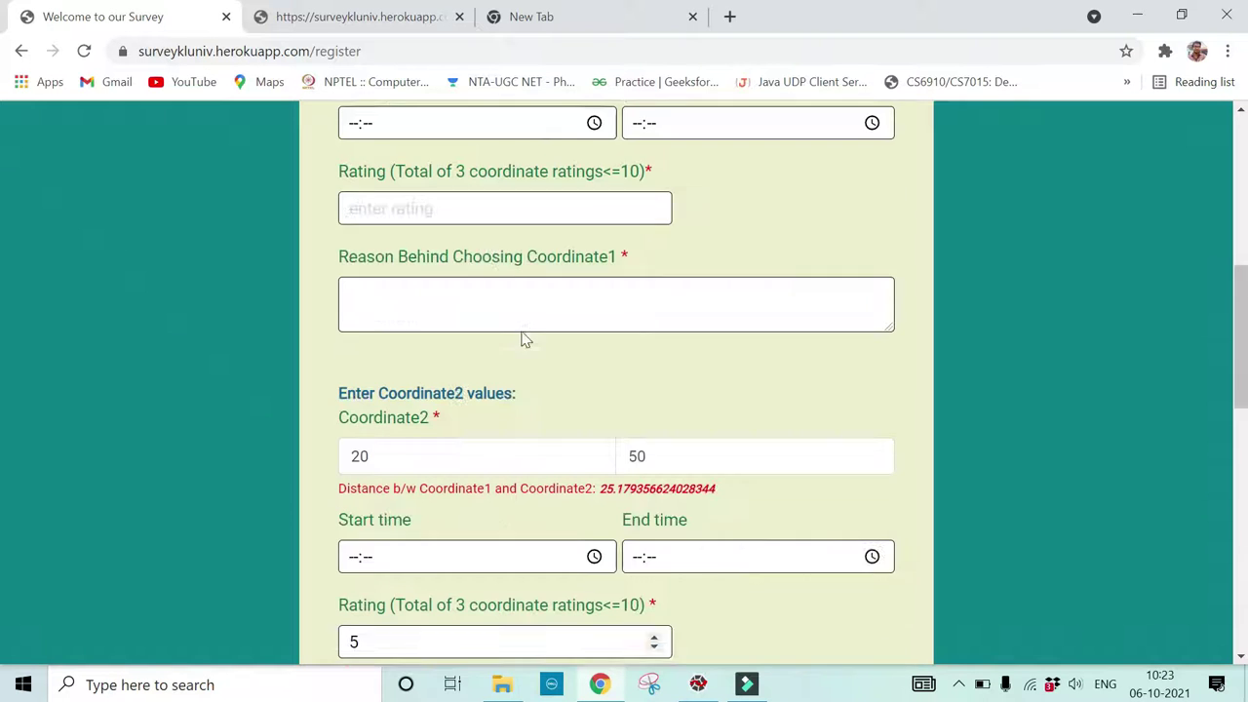
pyautogui.scroll(-6, 501, 280)
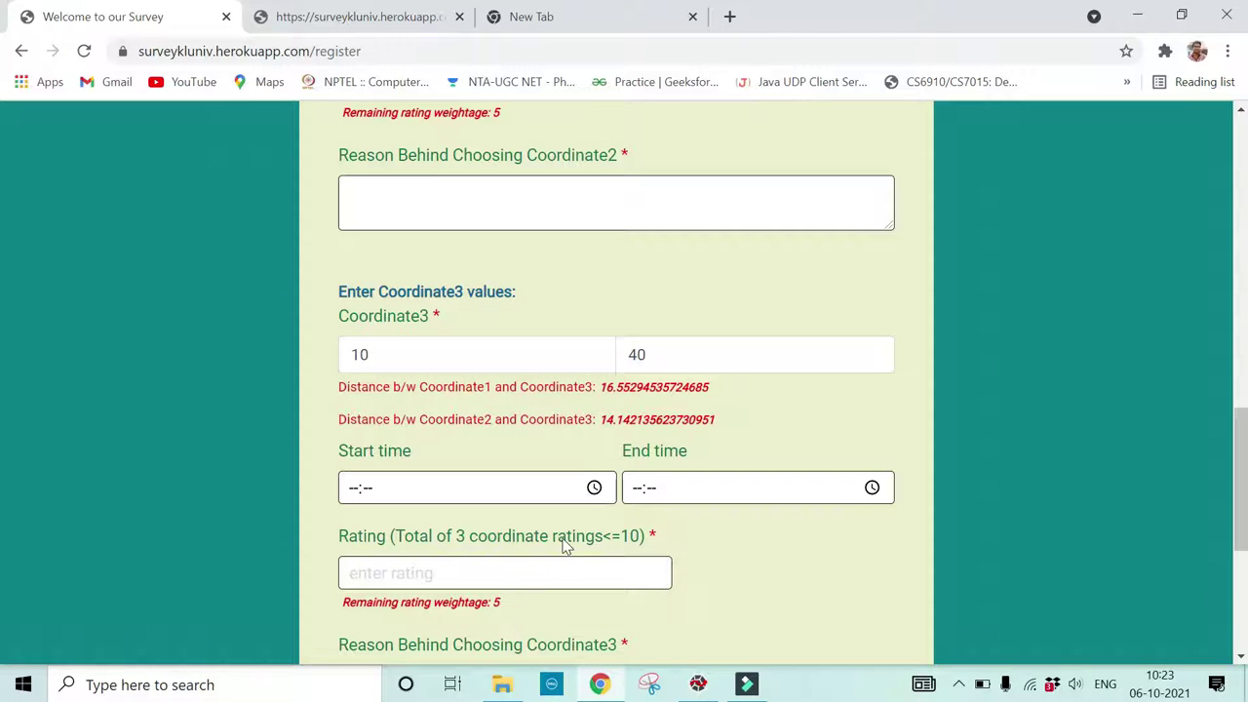
pyautogui.scroll(6, 565, 543)
pyautogui.scroll(-2, 529, 474)
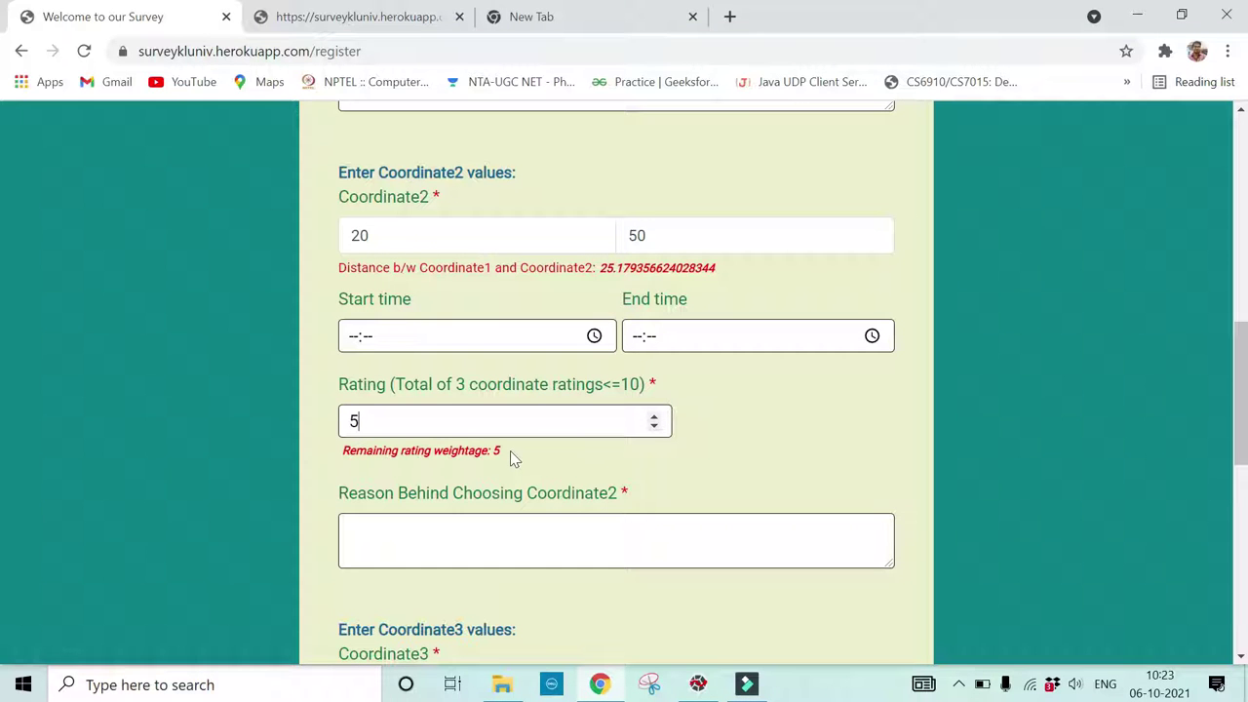
pyautogui.scroll(1, 507, 364)
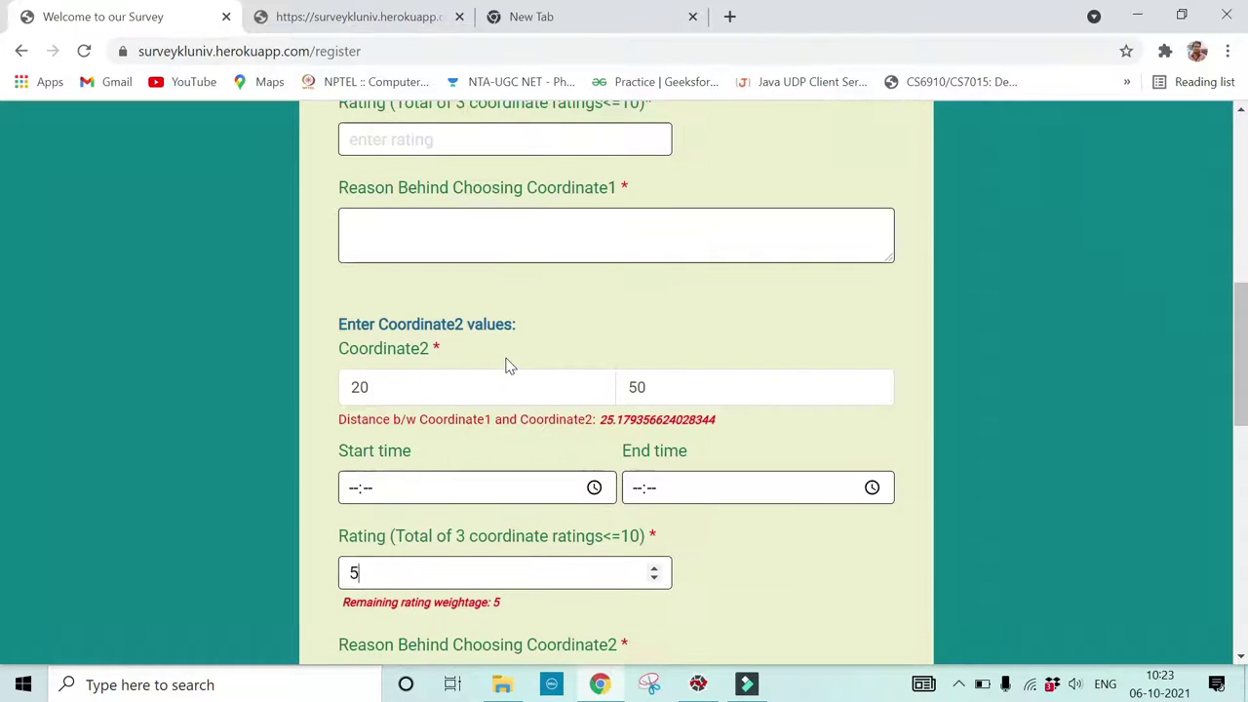
pyautogui.scroll(3, 507, 365)
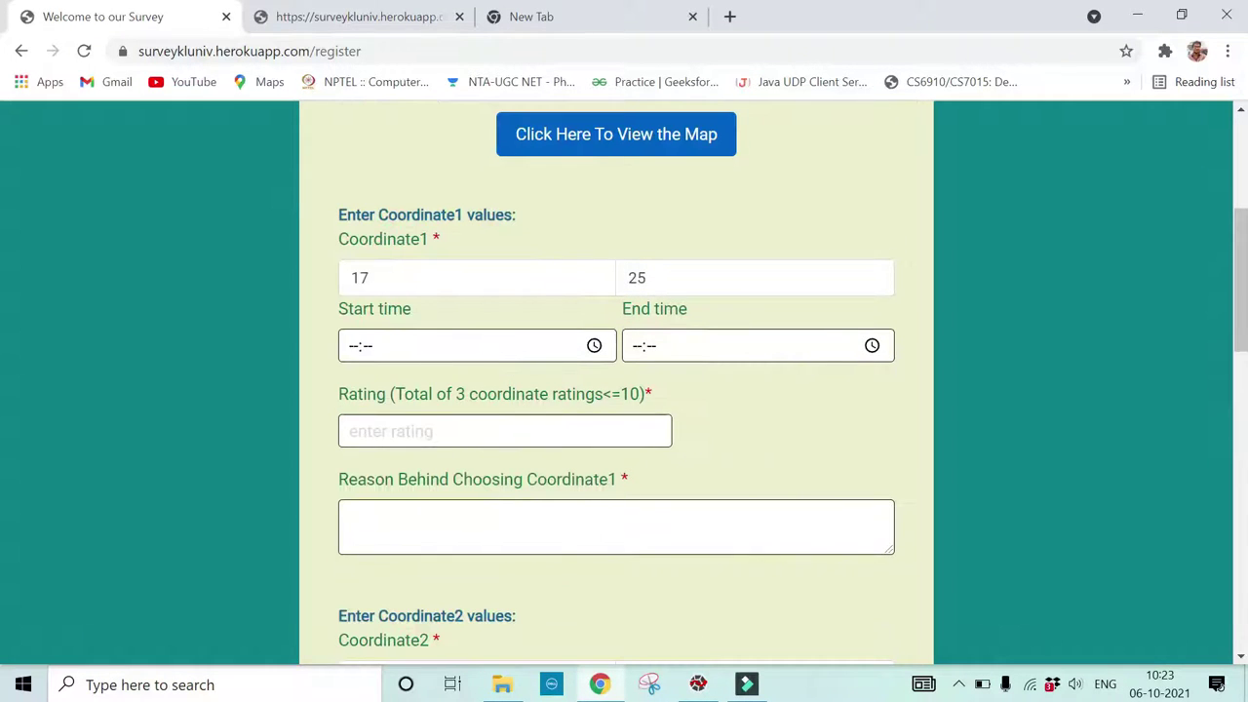
pyautogui.click(410, 431)
pyautogui.write('3')
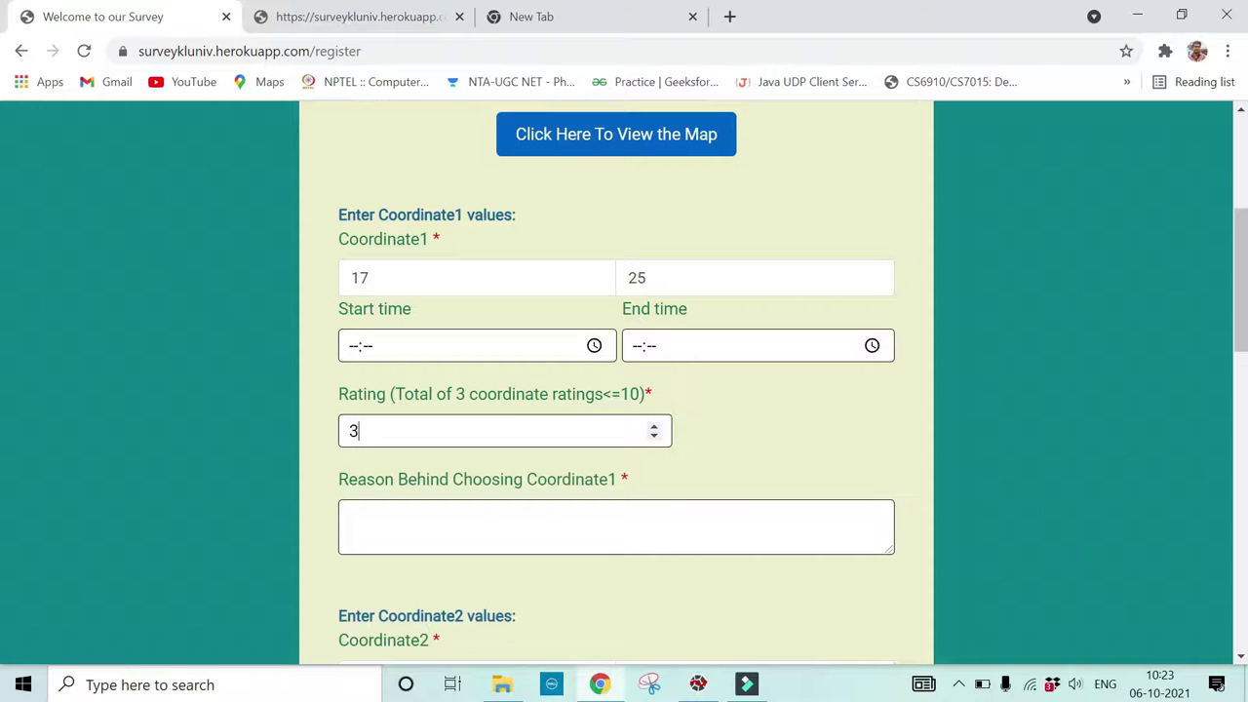
# - Set the rating for Coordinate3 to 2
pyautogui.scroll(-9, 405, 468)
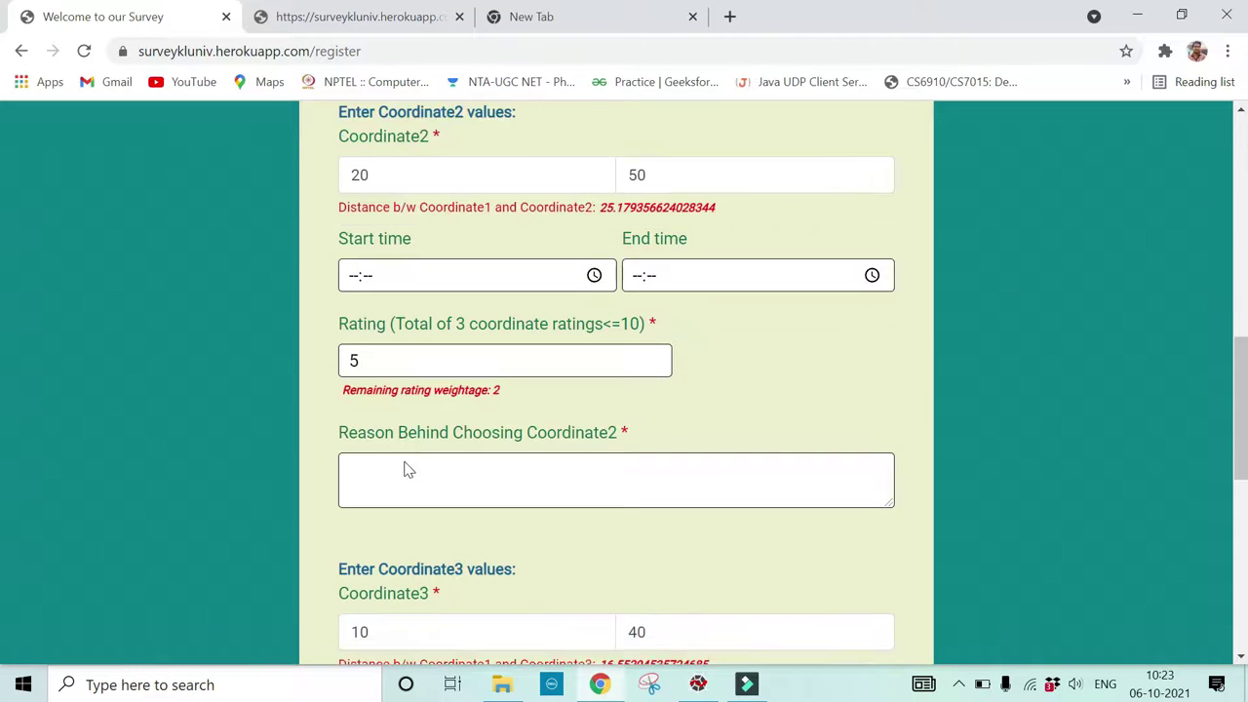
pyautogui.scroll(-2, 408, 470)
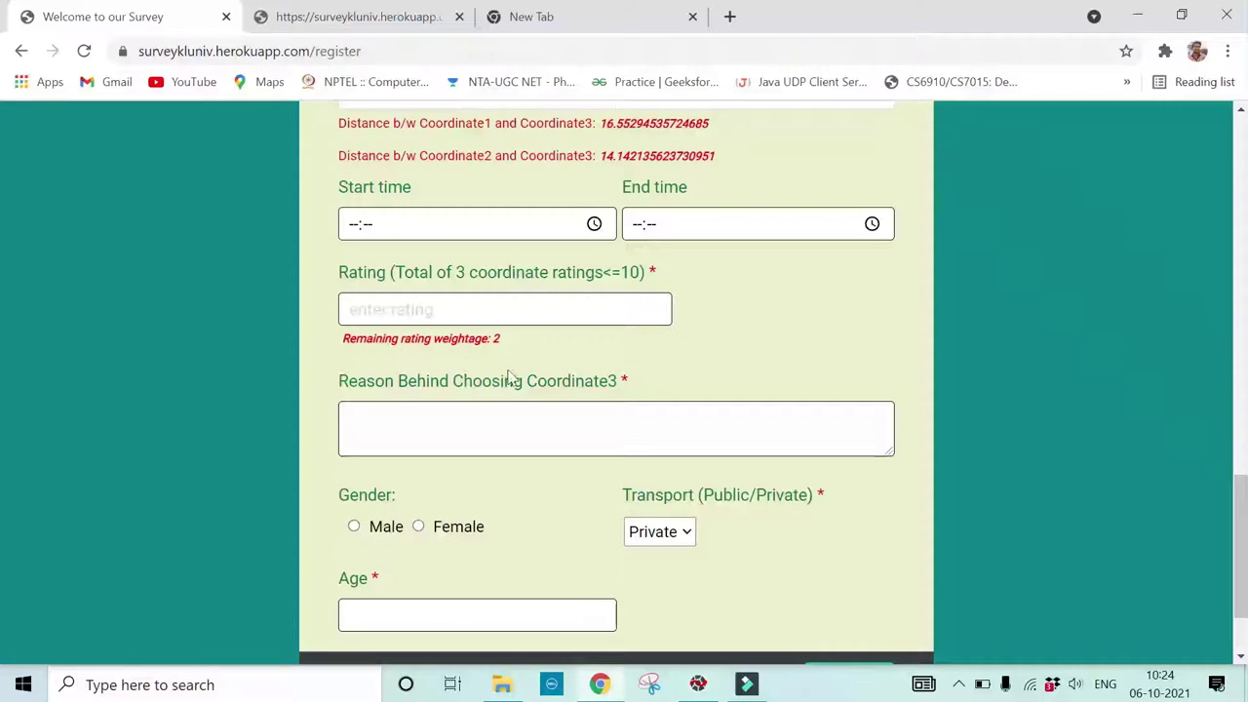
pyautogui.click(468, 309)
pyautogui.write('2')
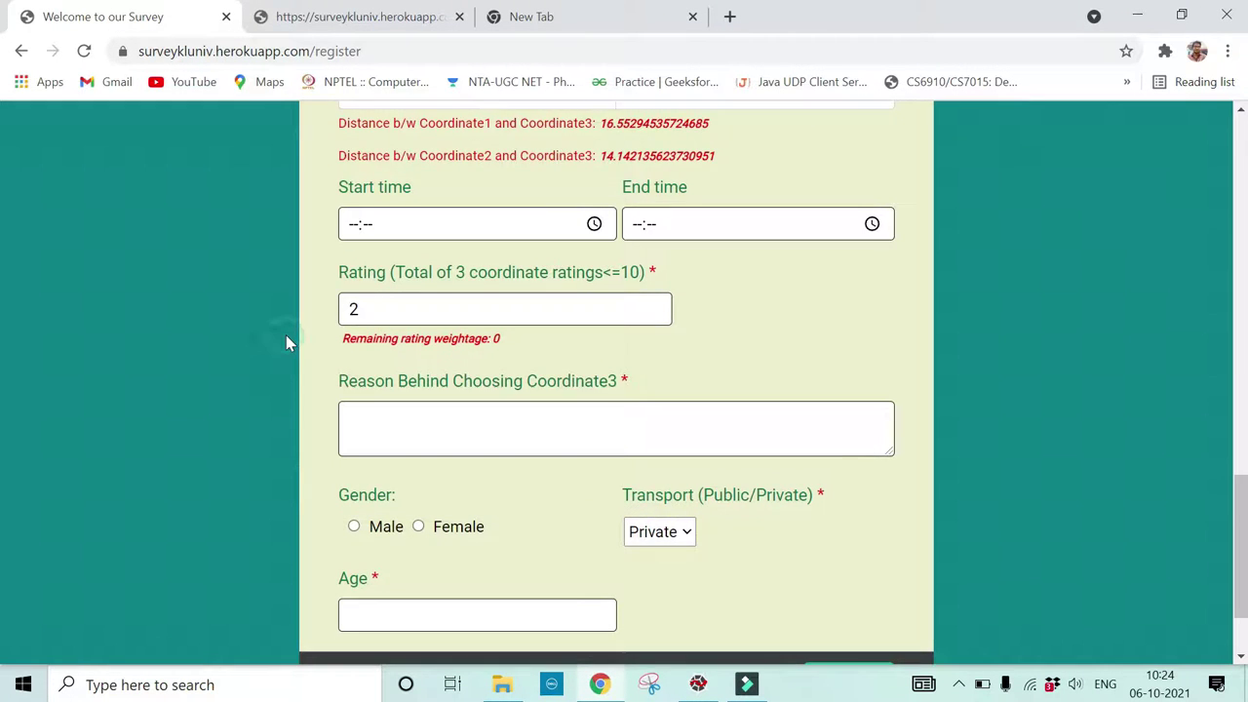
# - Try a rating of 3 for Coordinate3 to test the total limit, and restore it to 2
pyautogui.scroll(4, 286, 342)
pyautogui.scroll(4, 285, 335)
pyautogui.scroll(-9, 285, 334)
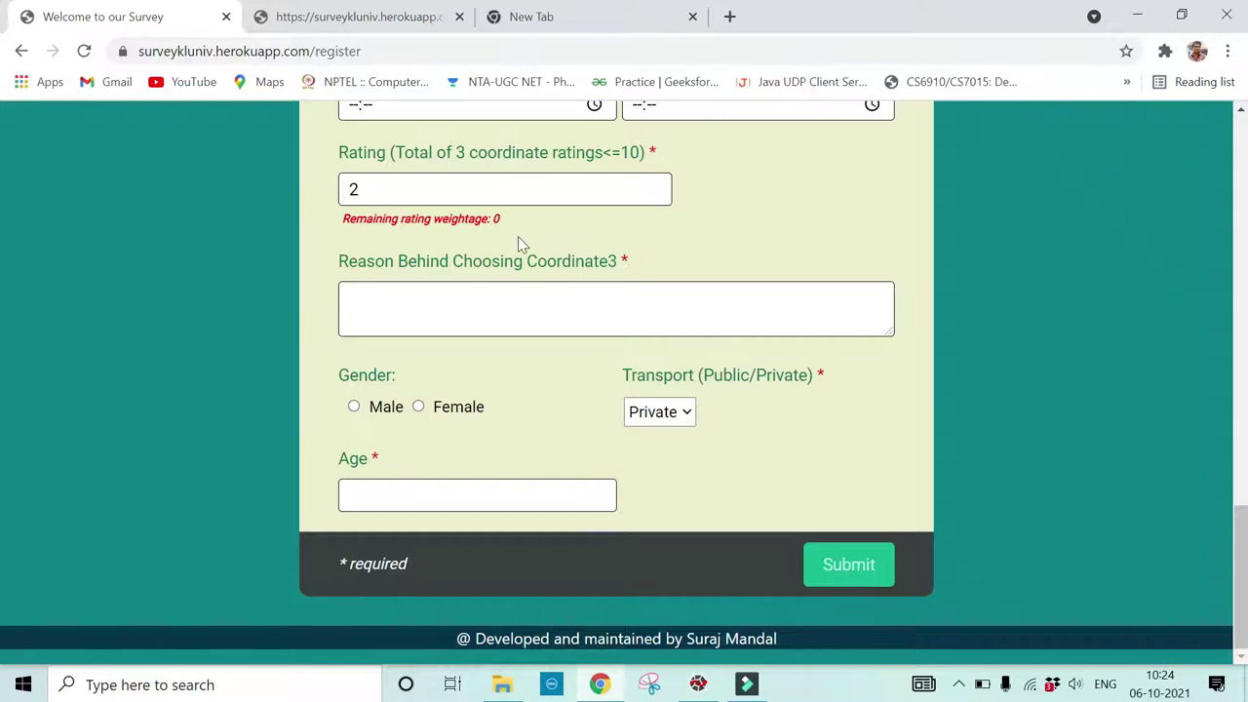
pyautogui.click(485, 186)
pyautogui.press('BackSpace')
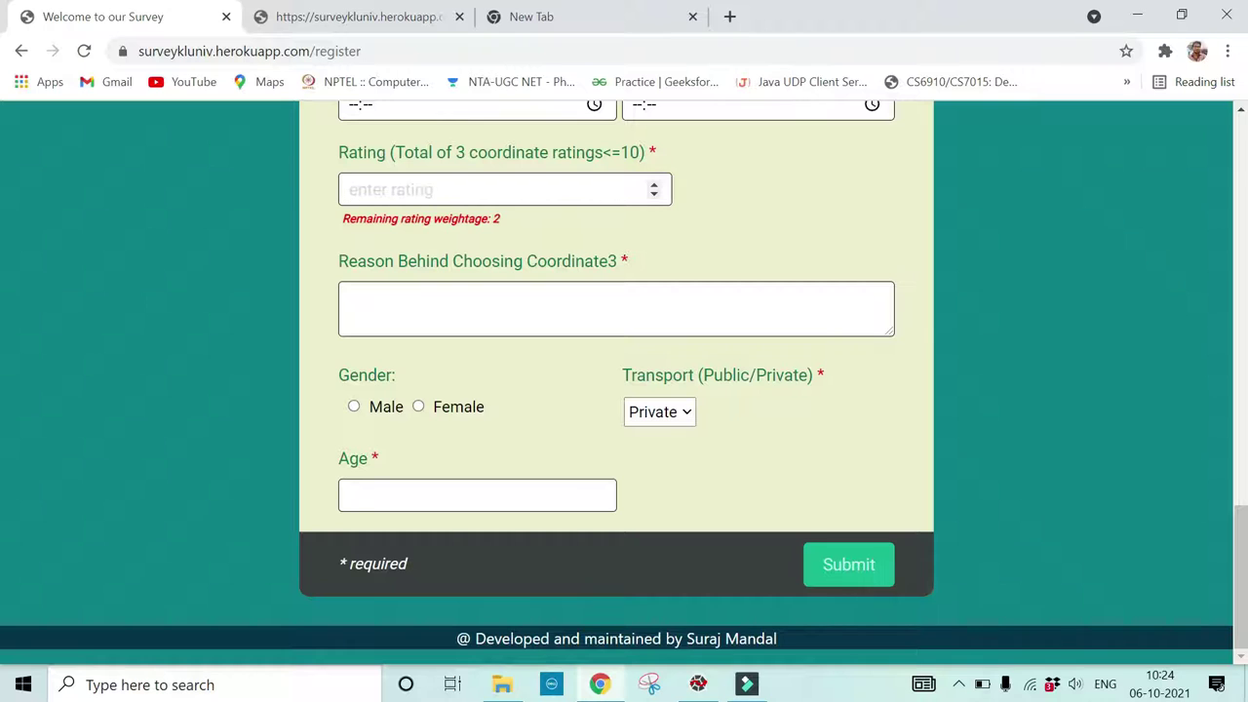
pyautogui.write('3')
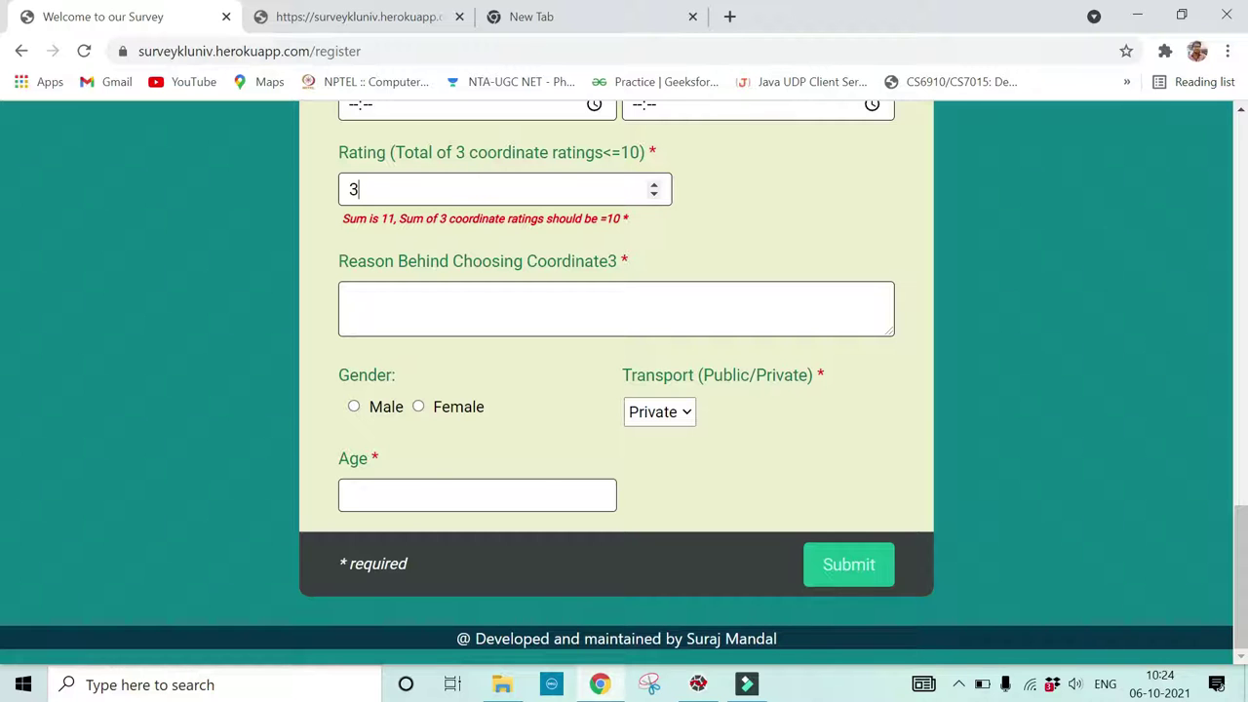
pyautogui.press('BackSpace')
pyautogui.write('2')
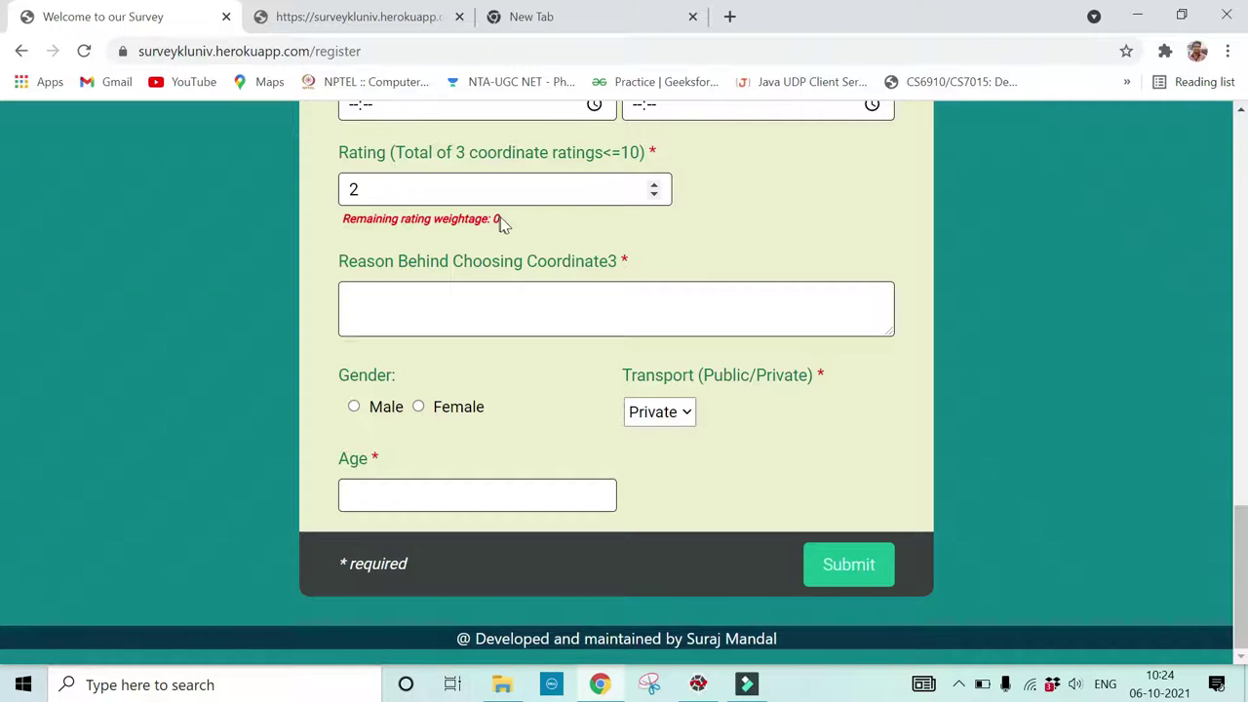
# - Review the ratings and reason fields of all three coordinates in the survey form
pyautogui.scroll(3, 206, 287)
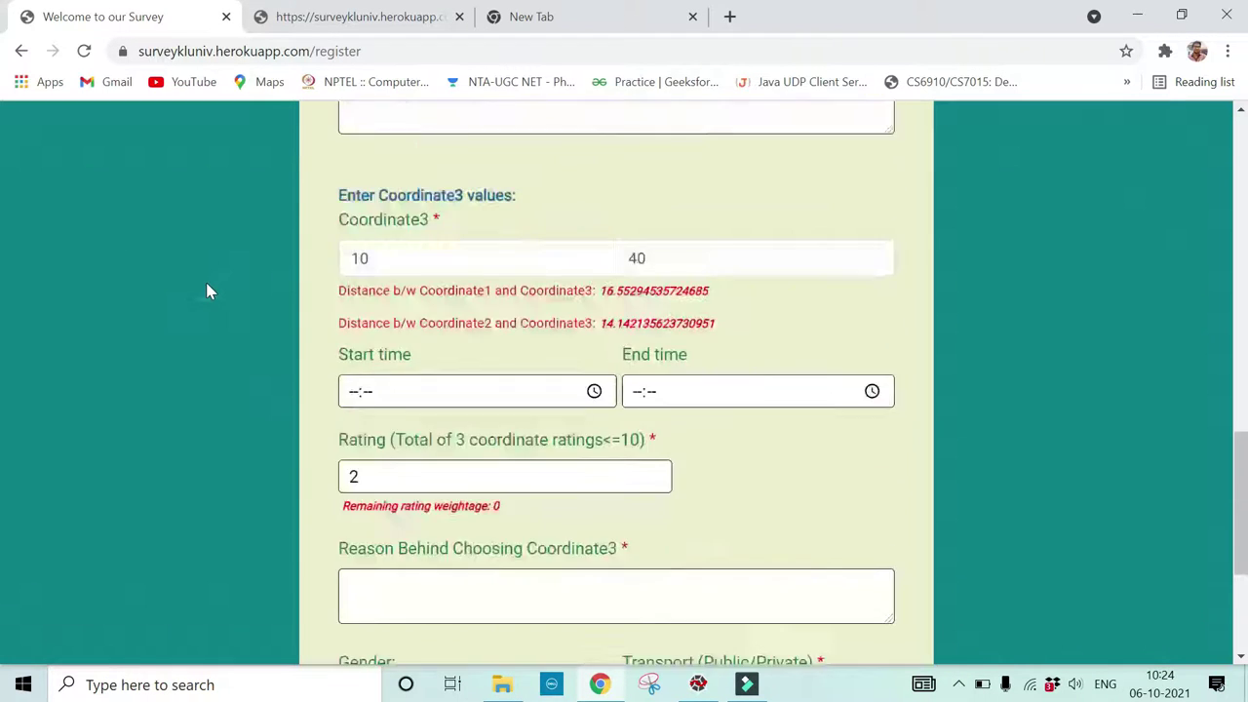
pyautogui.scroll(2, 206, 287)
pyautogui.scroll(3, 206, 287)
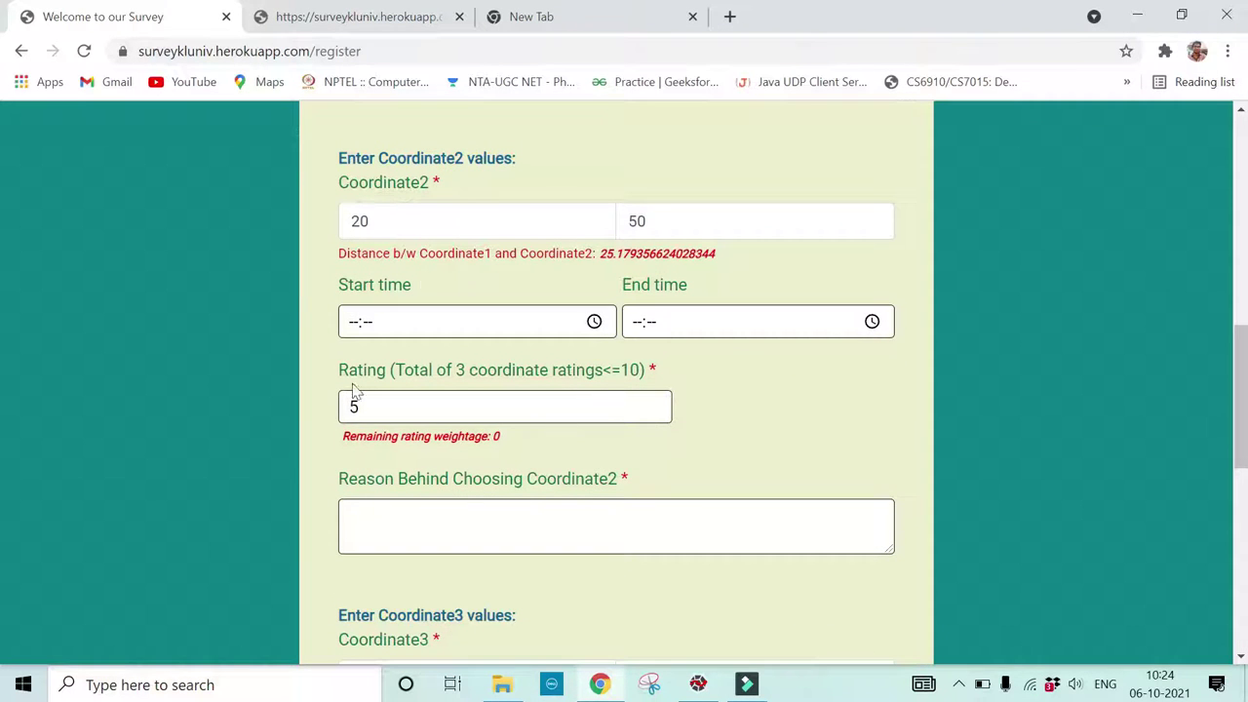
pyautogui.scroll(4, 356, 392)
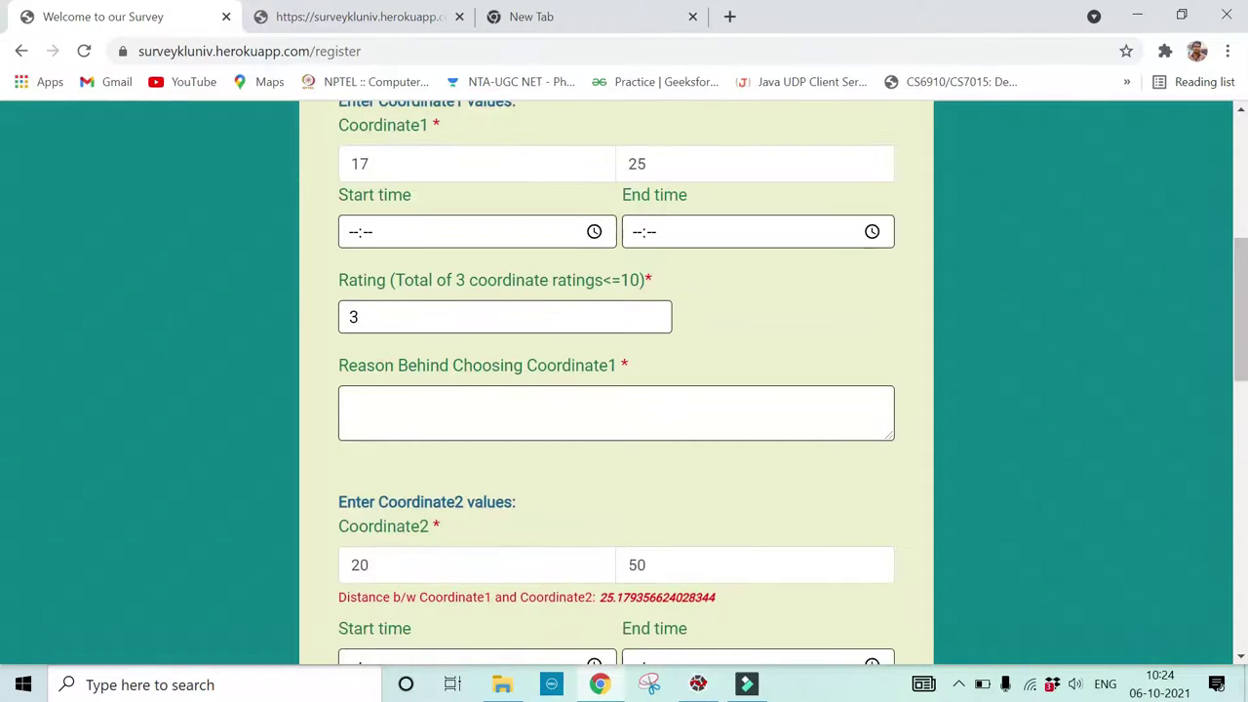
pyautogui.scroll(-2, 315, 468)
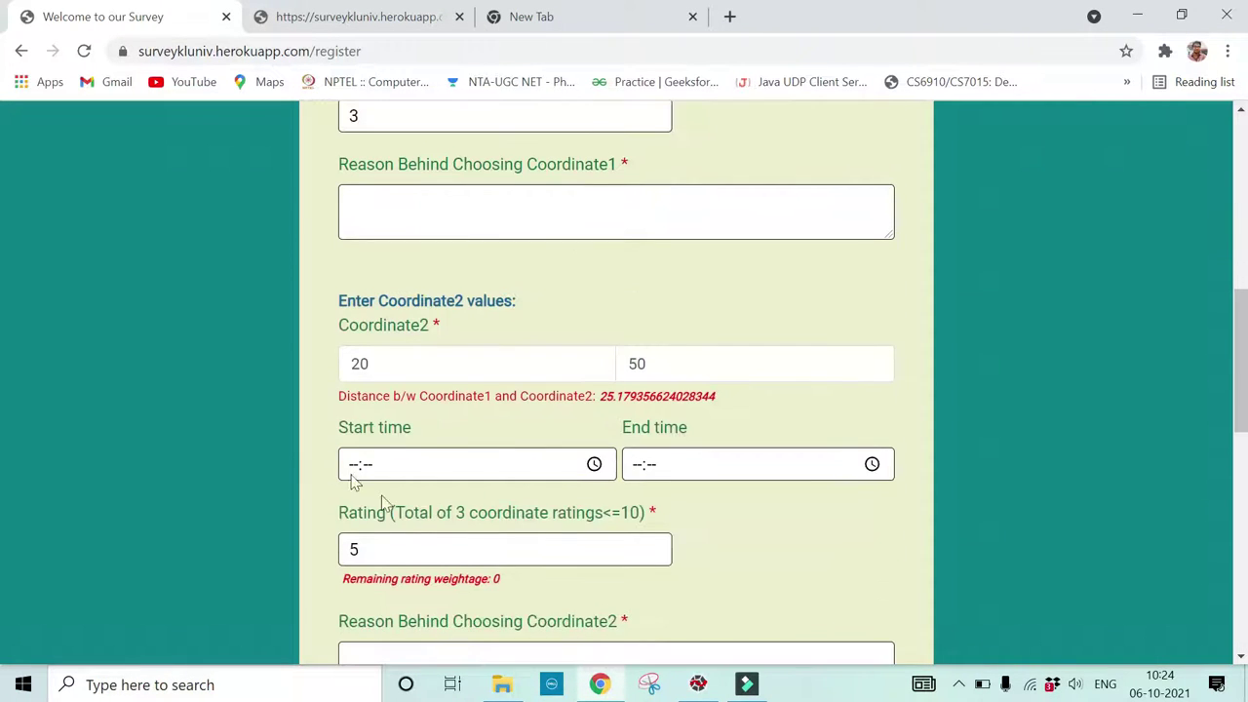
pyautogui.scroll(-1, 390, 507)
pyautogui.click(384, 453)
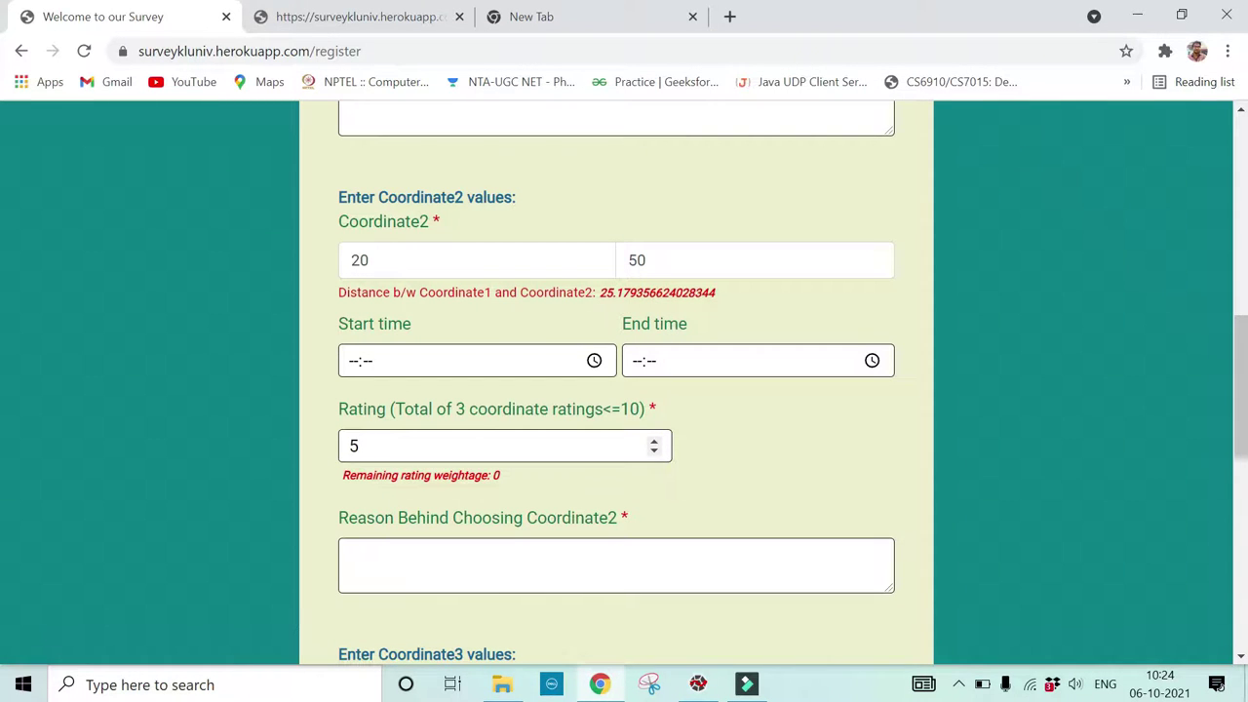
pyautogui.scroll(3, 393, 446)
pyautogui.click(435, 367)
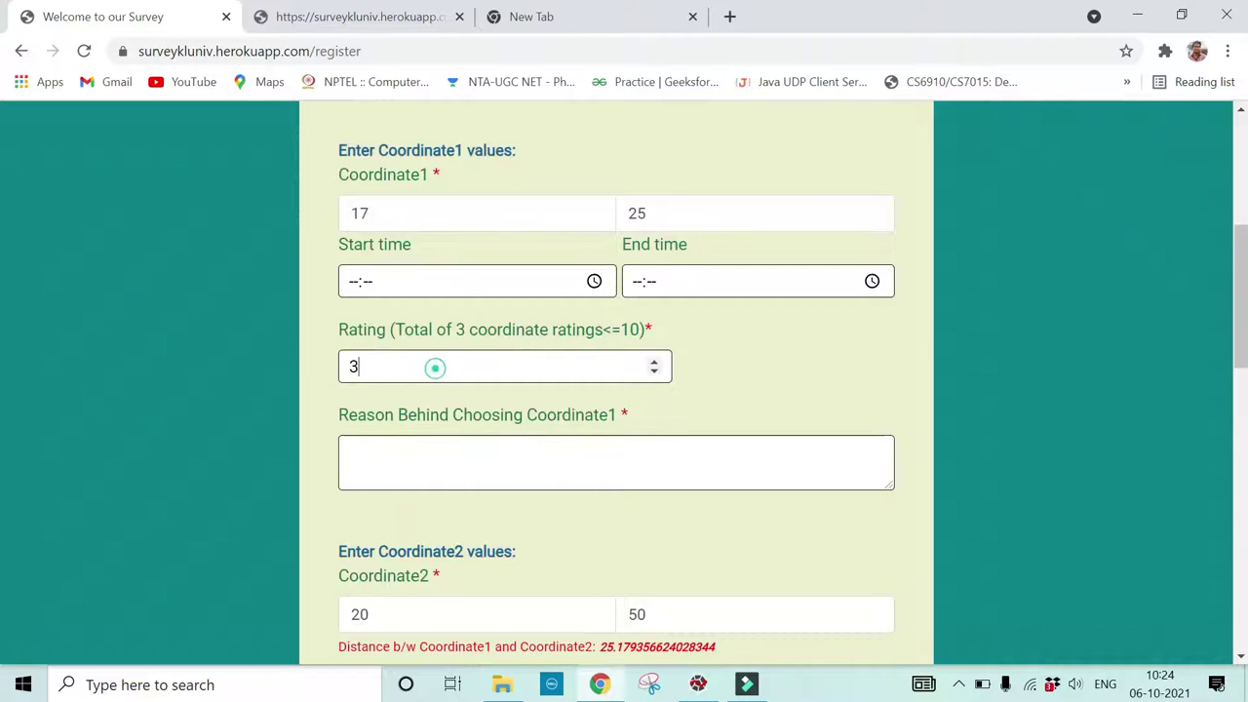
pyautogui.scroll(1, 435, 368)
pyautogui.click(385, 474)
pyautogui.scroll(-10, 385, 473)
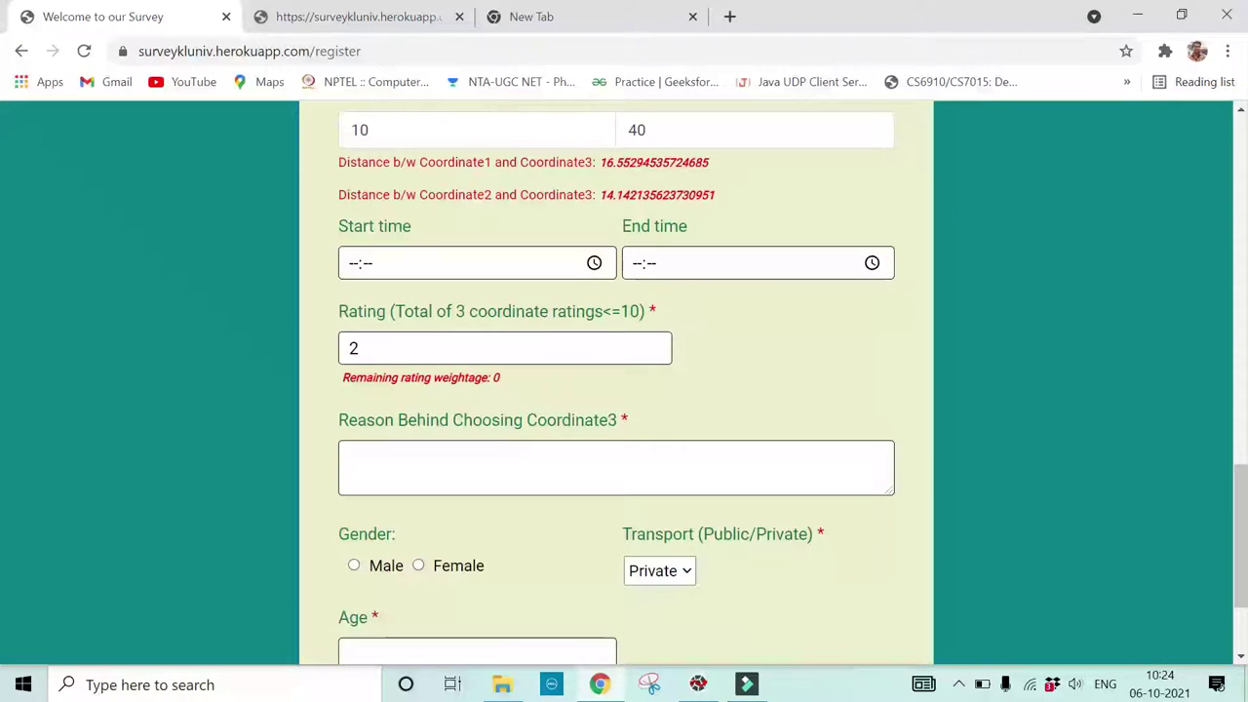
# - Enter "This location is near PG hostel." as the reason behind choosing Coordinate1
pyautogui.click(204, 385)
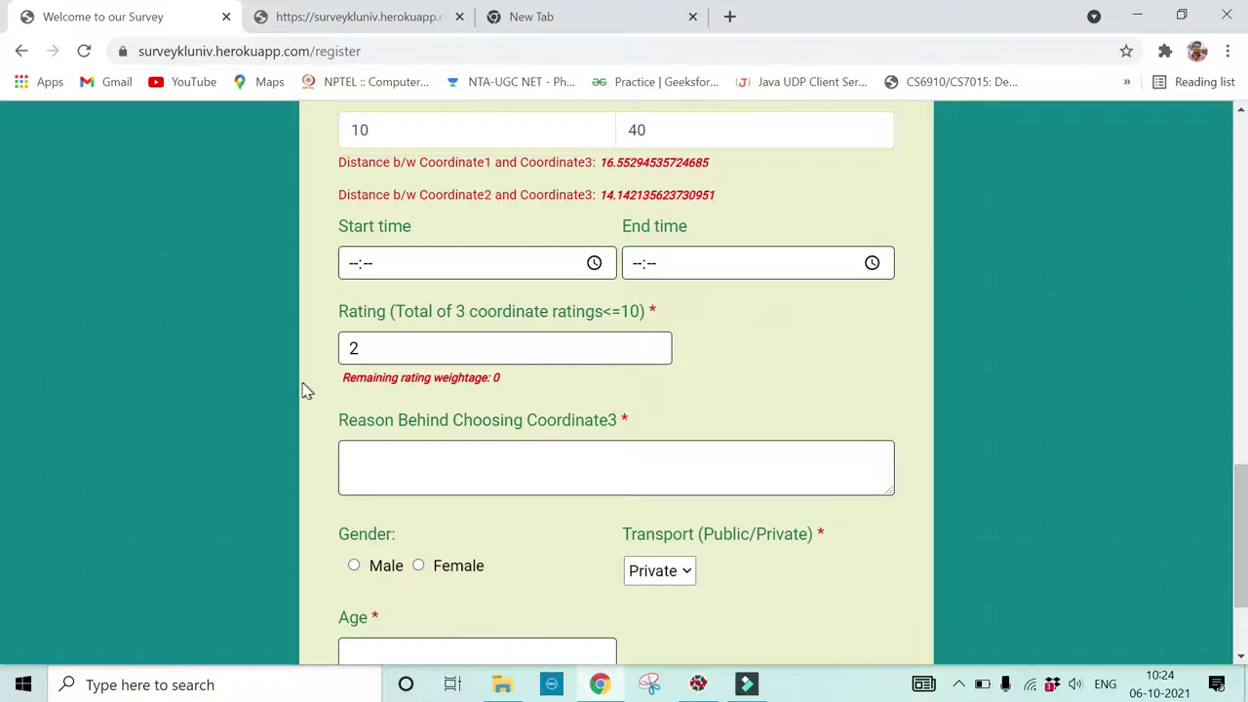
pyautogui.scroll(8, 389, 414)
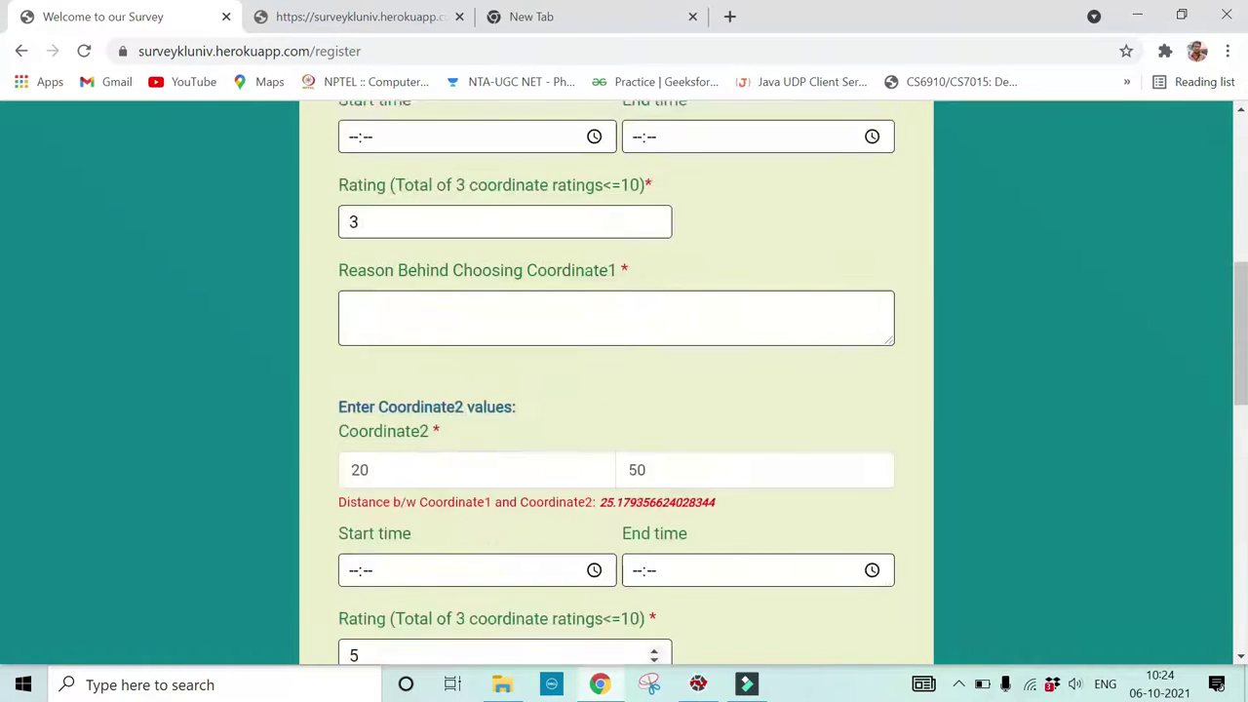
pyautogui.scroll(-2, 390, 414)
pyautogui.scroll(3, 390, 414)
pyautogui.click(446, 371)
pyautogui.scroll(1, 454, 378)
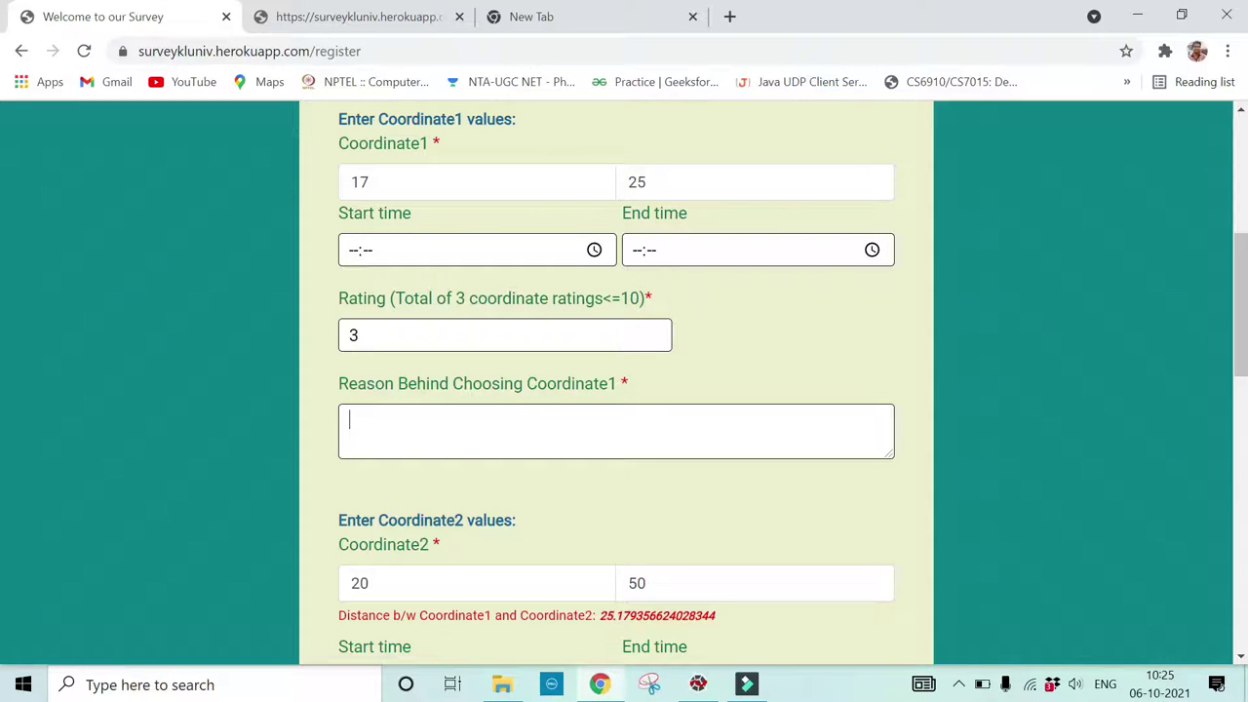
pyautogui.click(462, 435)
pyautogui.write('This location is near PG hostel.')
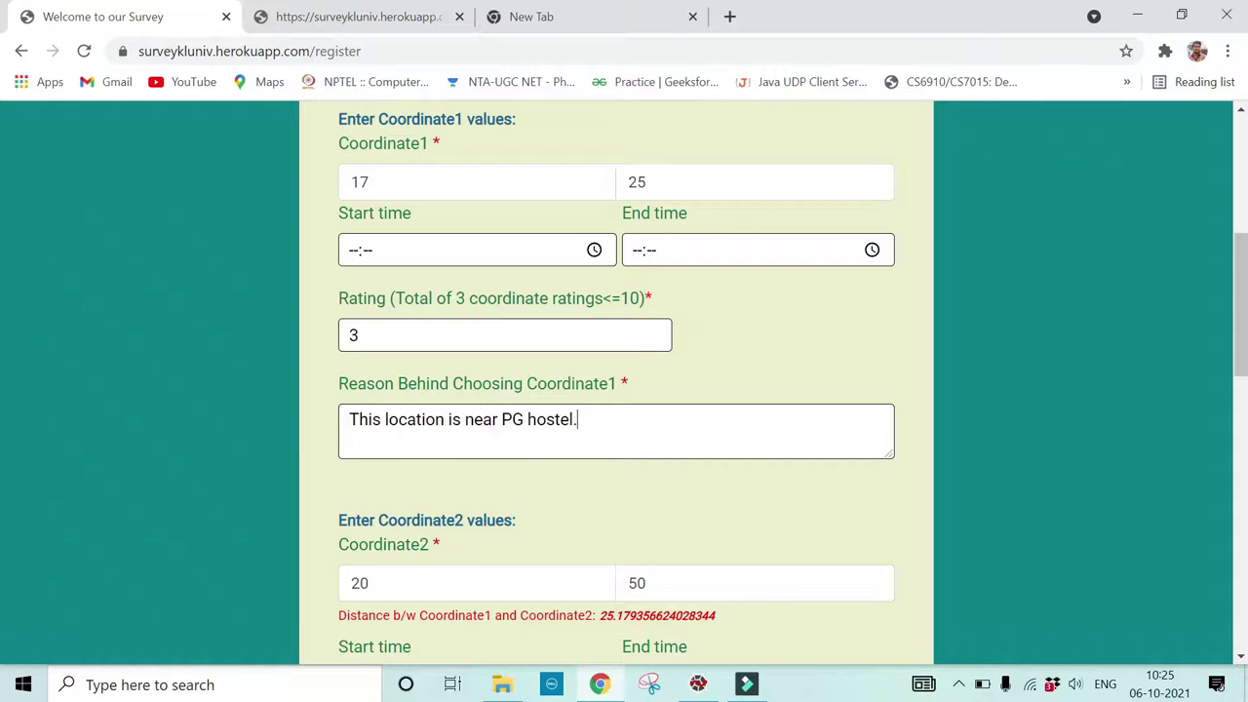
# - Delete the whole reason text entered for Coordinate1
pyautogui.click(585, 426)
pyautogui.press('BackSpace')
pyautogui.press('BackSpace')
pyautogui.press('BackSpace')
pyautogui.press('BackSpace')
pyautogui.press('BackSpace')
pyautogui.press('BackSpace')
pyautogui.press('BackSpace')
pyautogui.press('BackSpace')
pyautogui.press('BackSpace')
pyautogui.press('BackSpace')
pyautogui.press('BackSpace')
pyautogui.press('BackSpace')
pyautogui.press('BackSpace')
pyautogui.press('BackSpace')
pyautogui.press('BackSpace')
pyautogui.press('BackSpace')
pyautogui.press('BackSpace')
pyautogui.press('BackSpace')
pyautogui.press('BackSpace')
pyautogui.press('BackSpace')
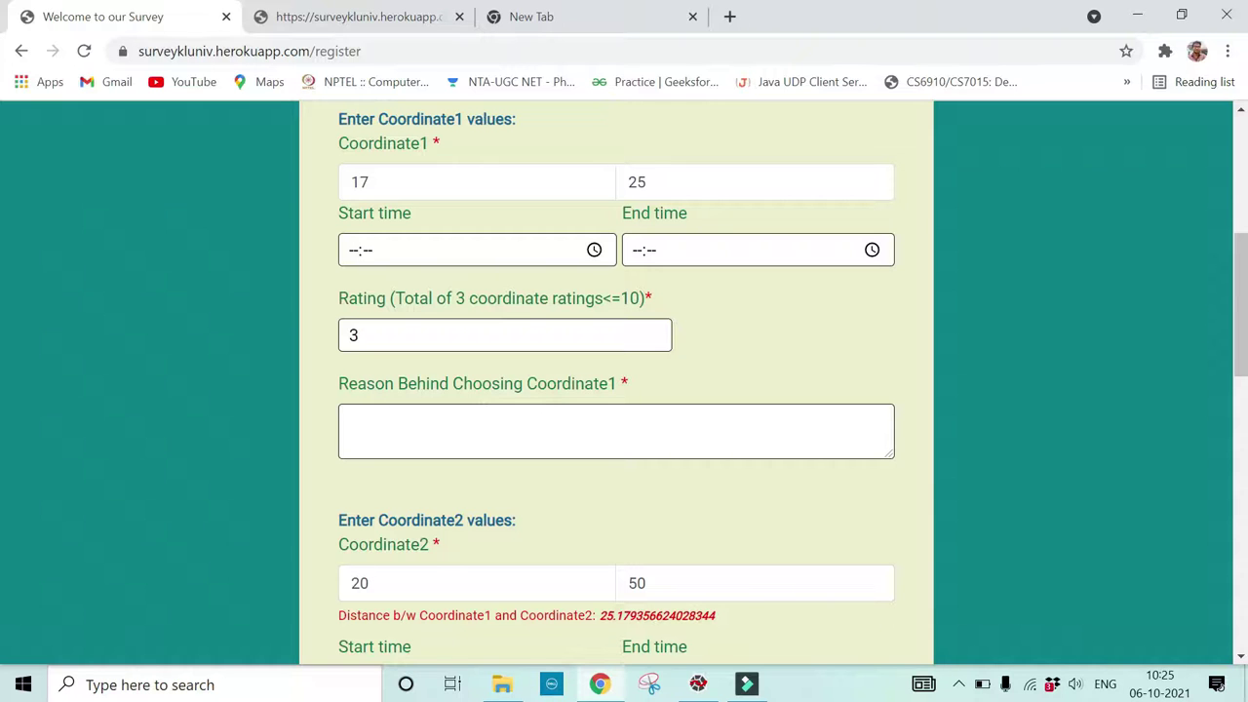
pyautogui.tripleClick(236, 392)
pyautogui.click(483, 429)
# - Set the start time for Coordinate1 to 10:30
pyautogui.scroll(-4, 760, 438)
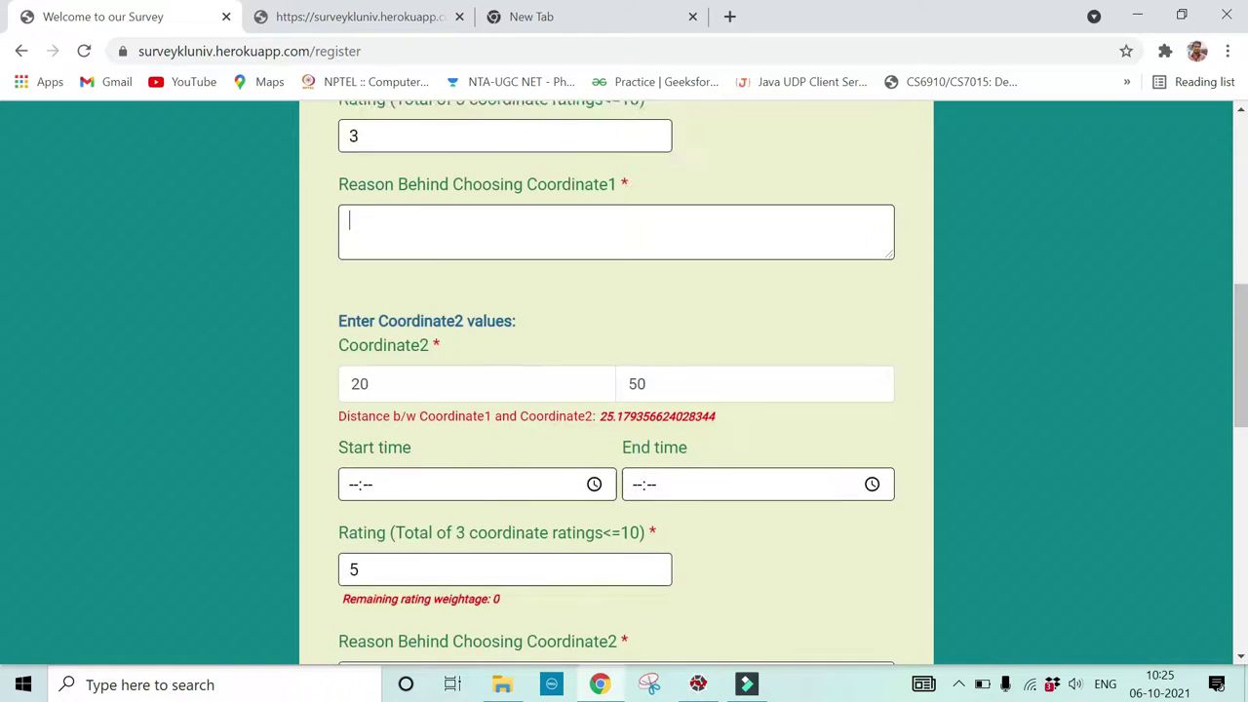
pyautogui.scroll(6, 764, 439)
pyautogui.scroll(2, 763, 439)
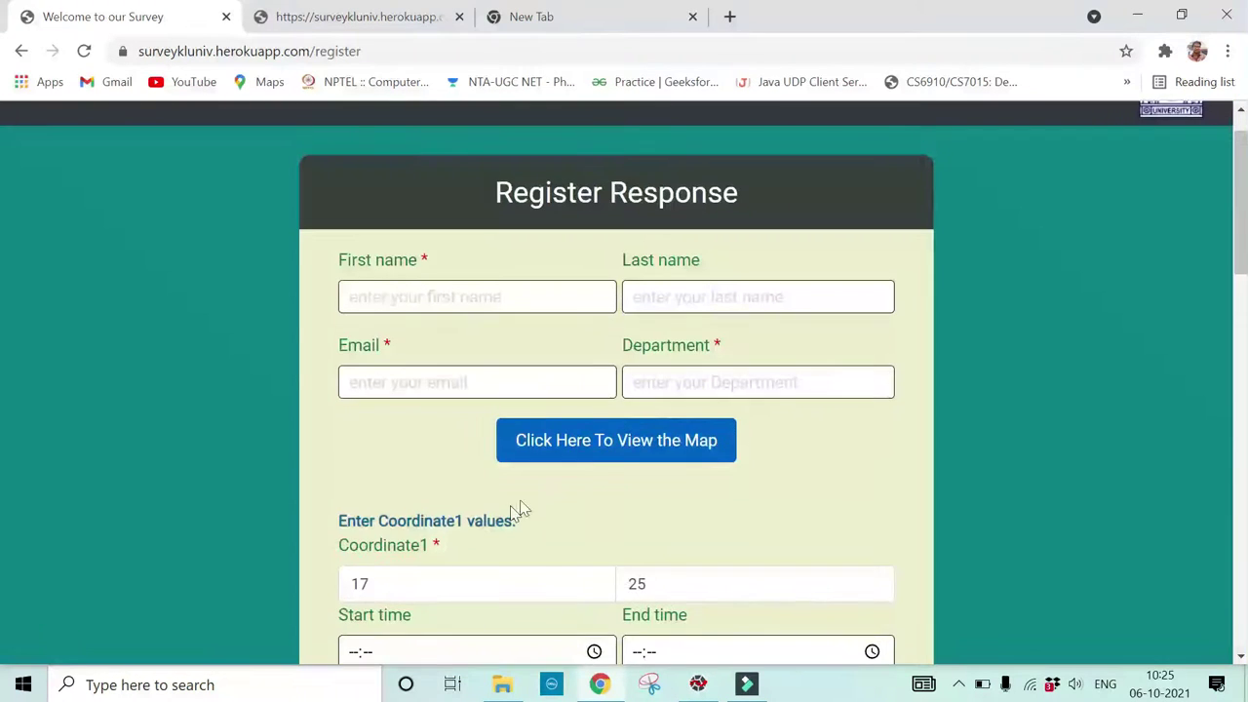
pyautogui.scroll(-2, 516, 510)
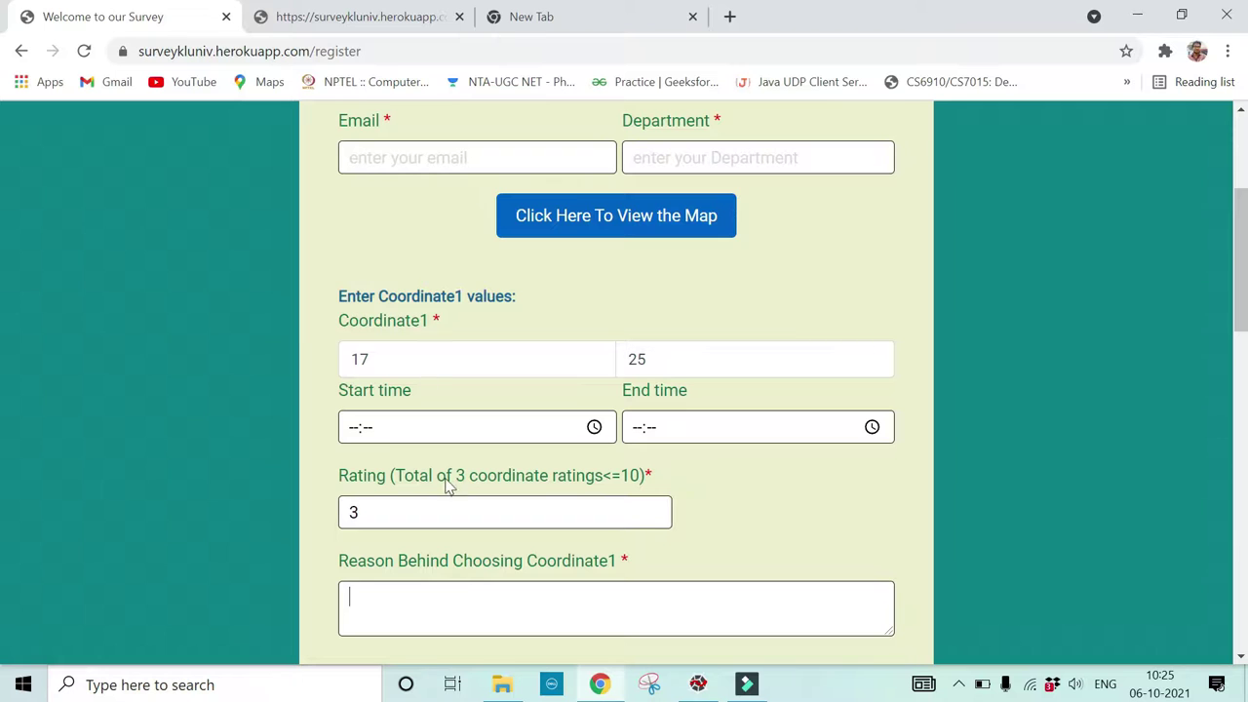
pyautogui.scroll(-4, 449, 487)
pyautogui.scroll(-3, 503, 517)
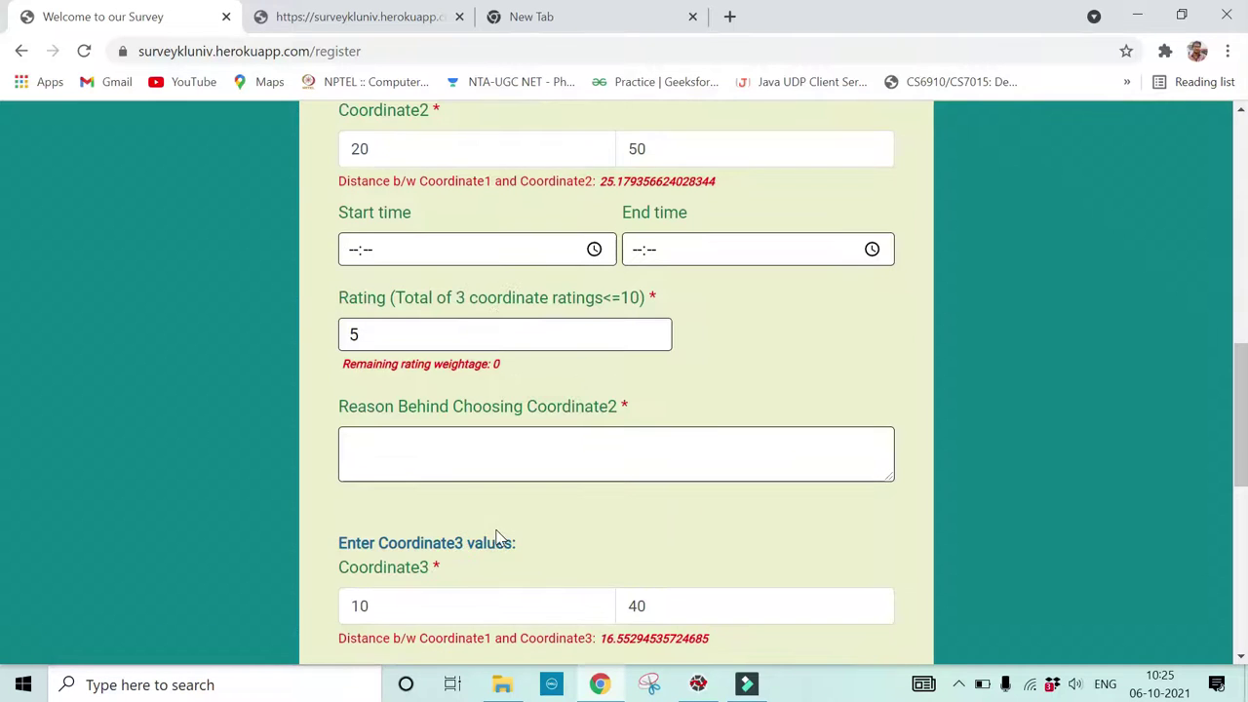
pyautogui.scroll(5, 526, 507)
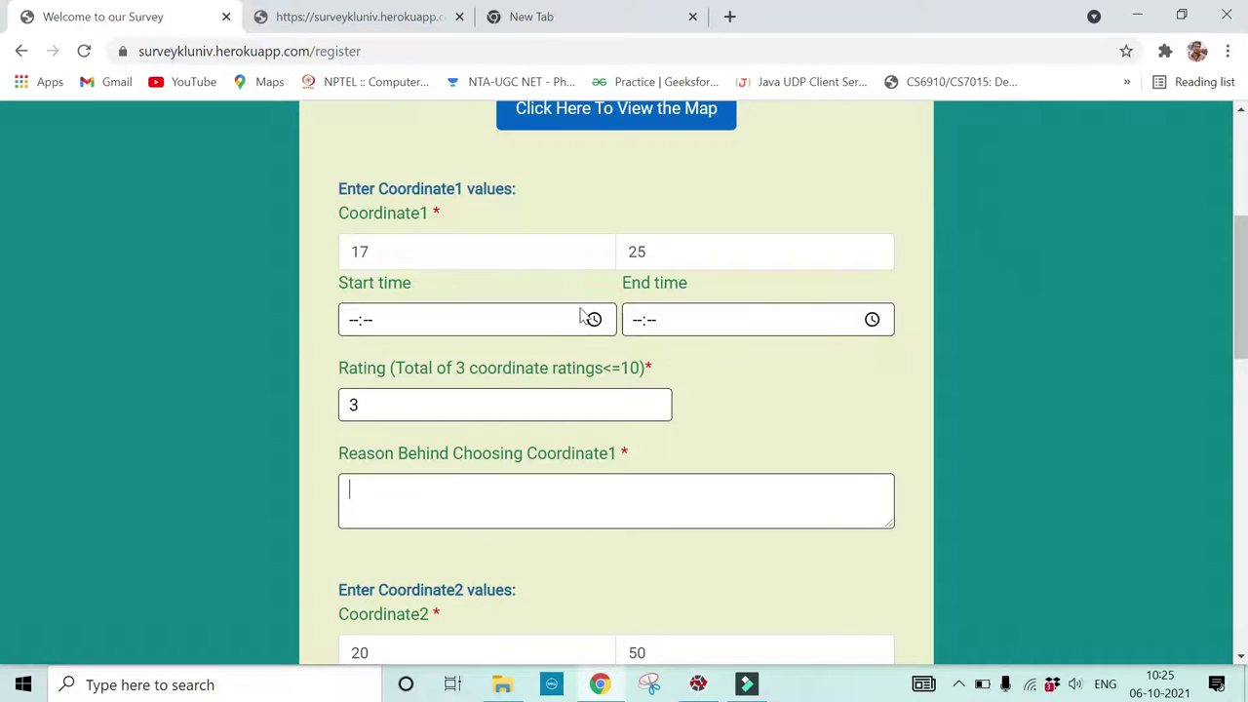
pyautogui.click(594, 319)
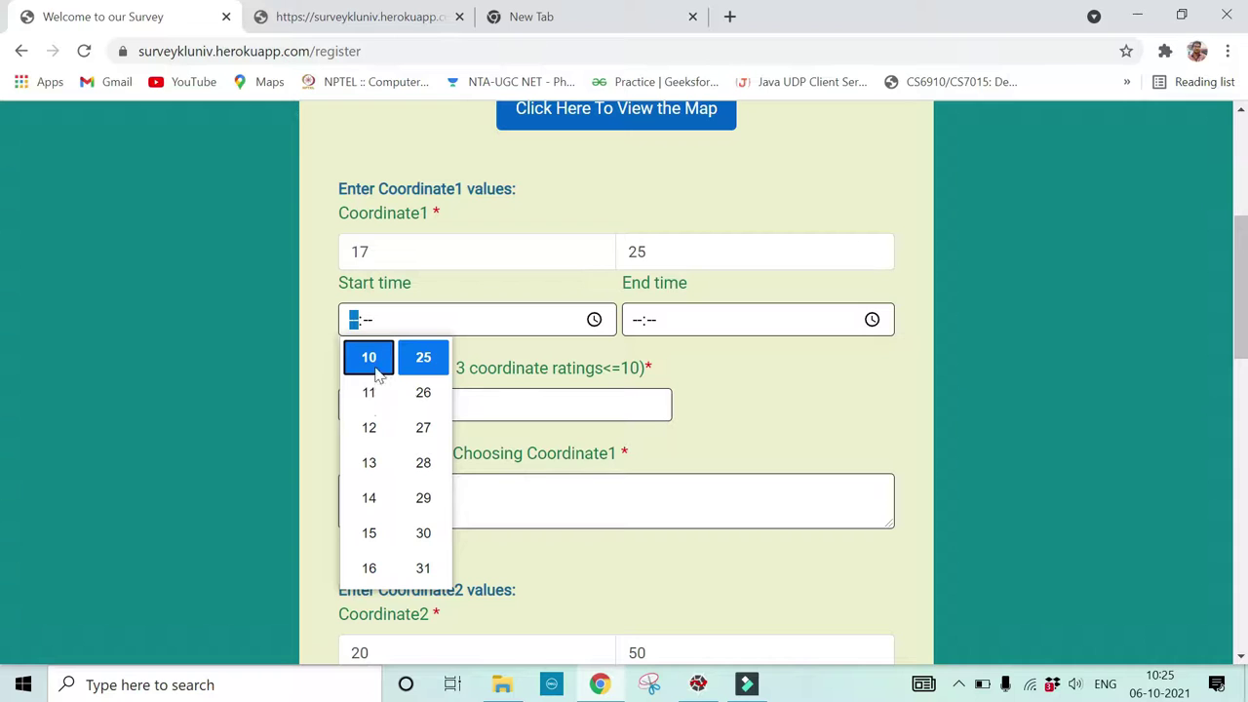
pyautogui.click(419, 528)
# - Set the end time for Coordinate1 to 12:00
pyautogui.click(711, 316)
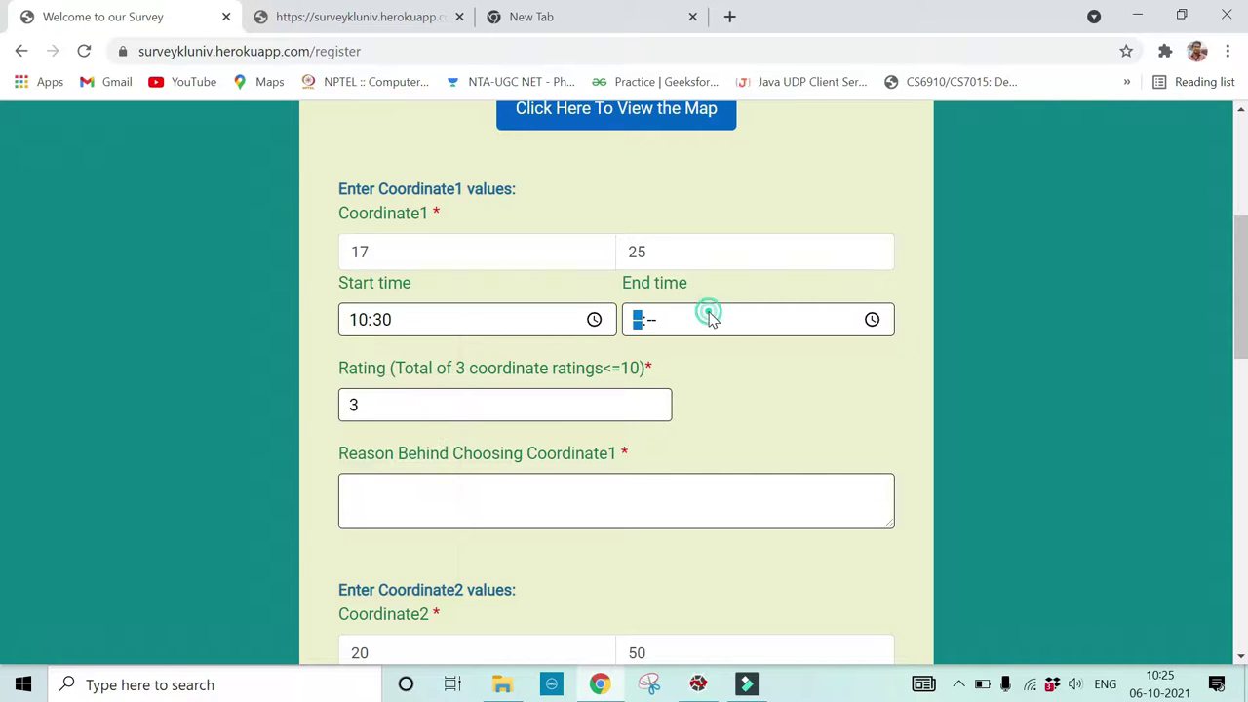
pyautogui.click(877, 320)
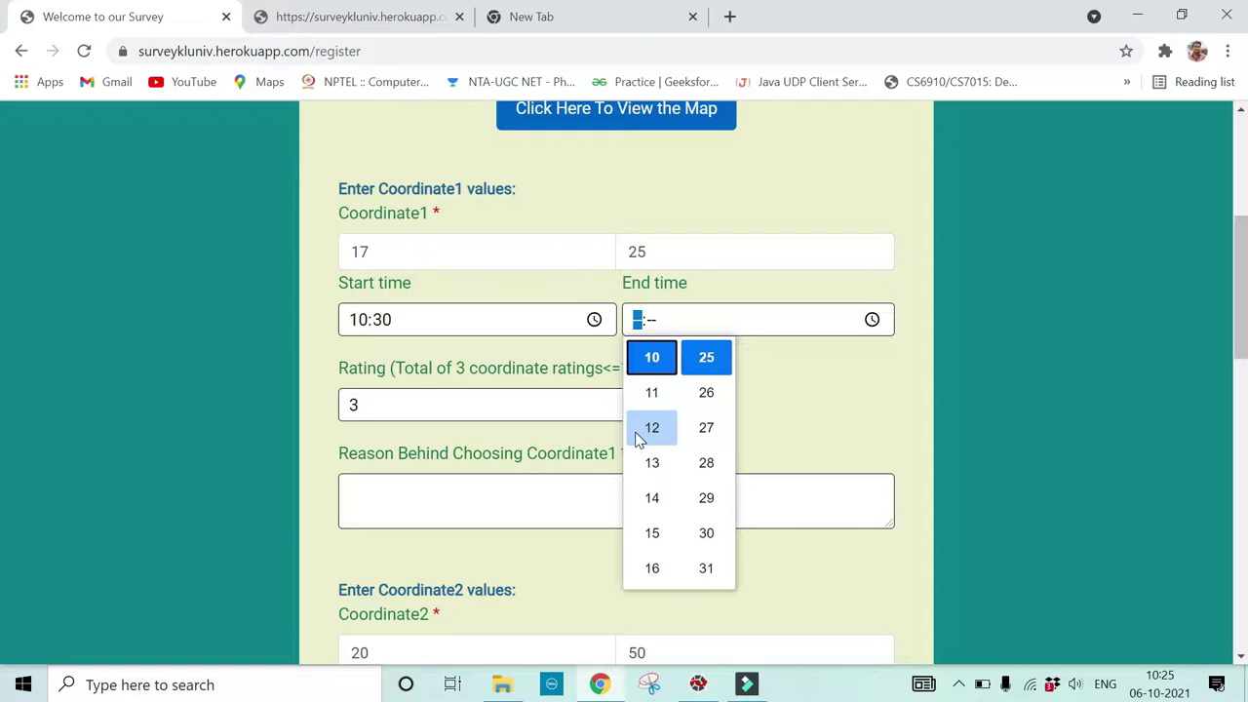
pyautogui.click(652, 431)
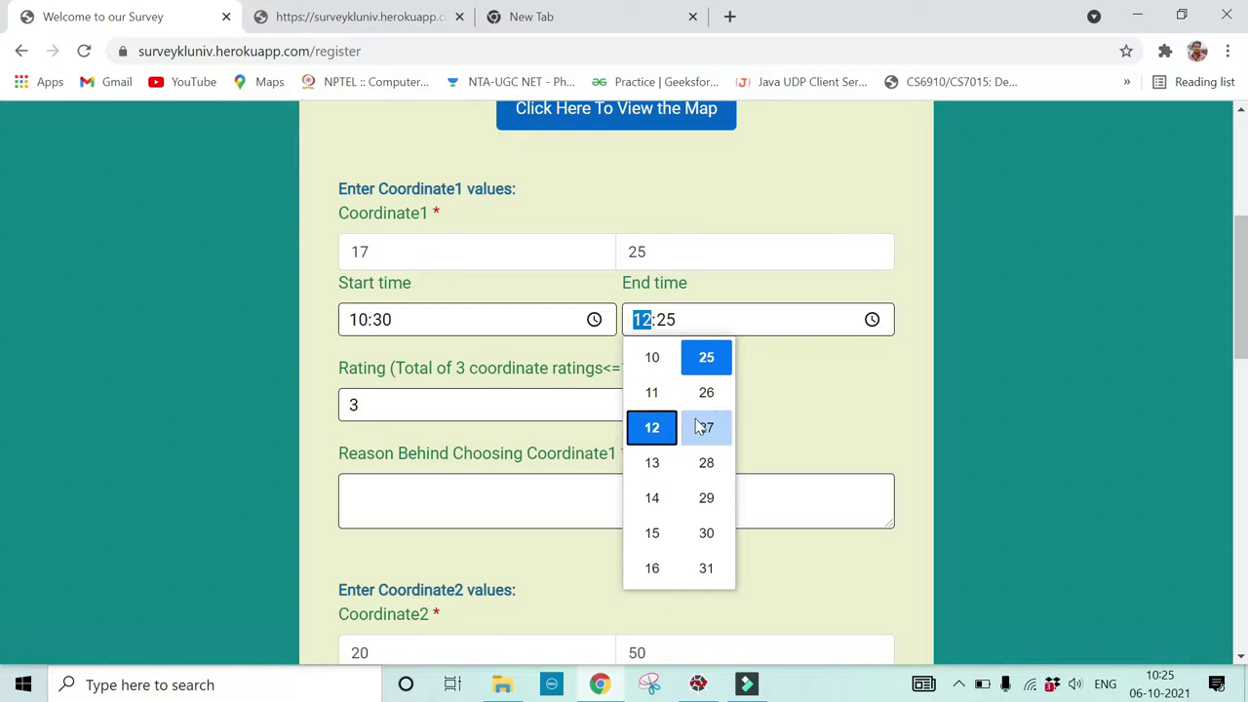
pyautogui.scroll(10, 700, 428)
pyautogui.scroll(12, 700, 427)
pyautogui.scroll(-20, 700, 427)
pyautogui.scroll(-7, 700, 427)
pyautogui.scroll(2, 700, 427)
pyautogui.scroll(-4, 699, 426)
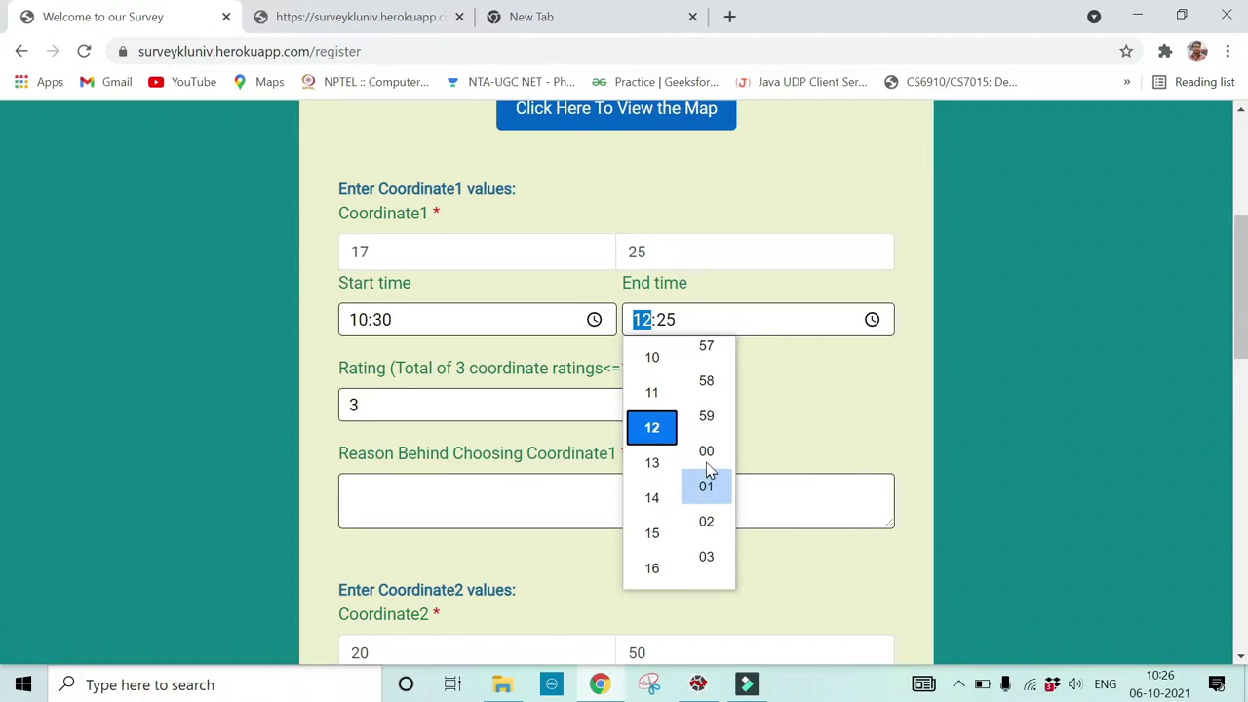
pyautogui.click(708, 465)
pyautogui.click(827, 427)
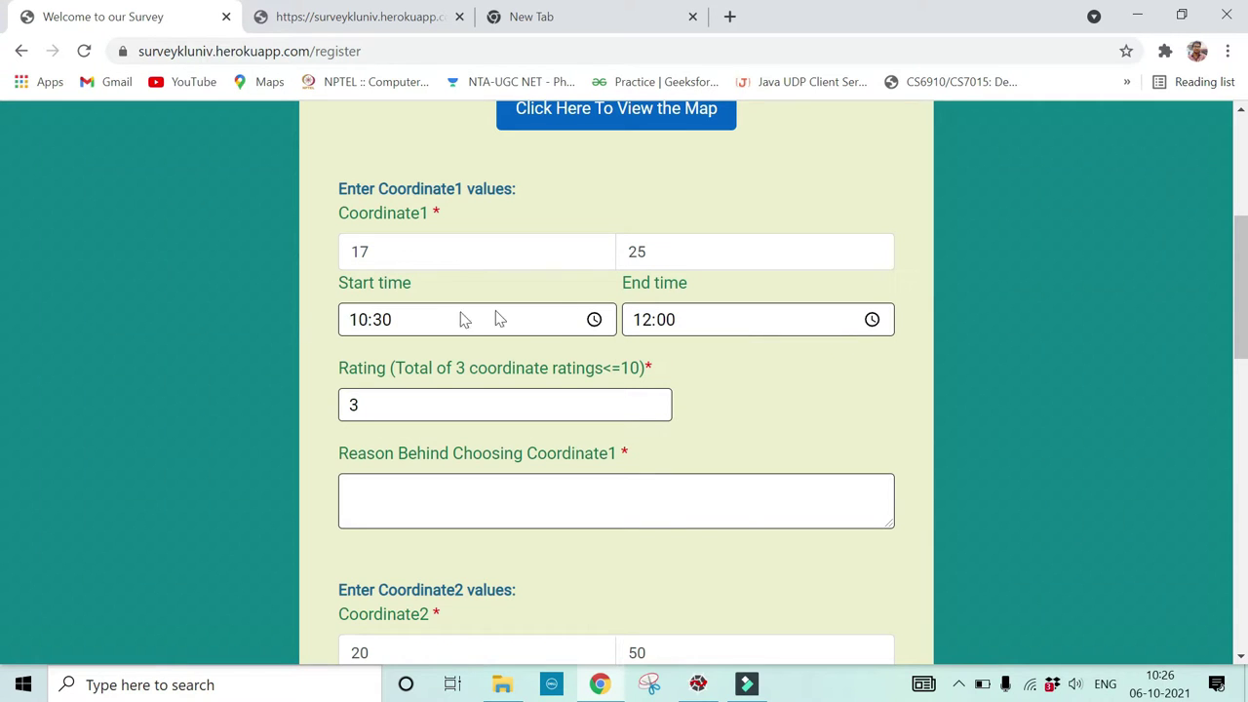
# - Review the Coordinate2 and Coordinate3 sections and the gender, transport and age fields of the survey form
pyautogui.click(440, 250)
pyautogui.click(260, 398)
pyautogui.scroll(-2, 452, 400)
pyautogui.scroll(-2, 451, 400)
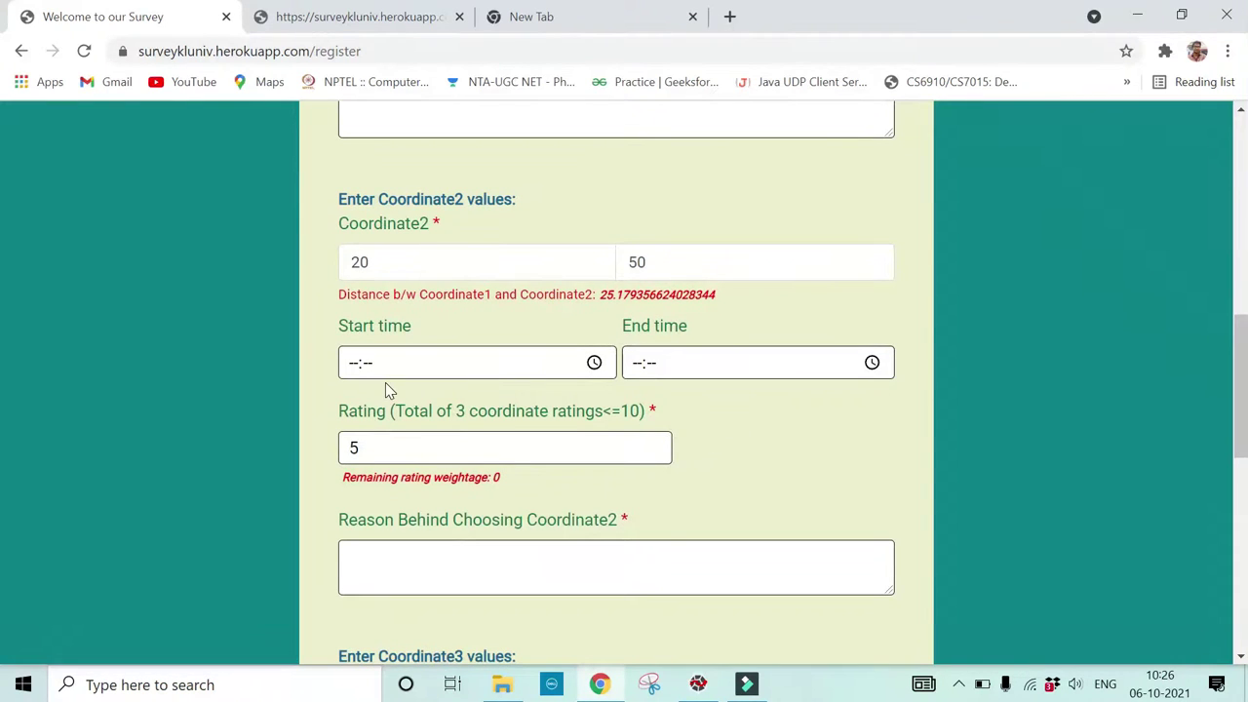
pyautogui.scroll(-5, 385, 382)
pyautogui.scroll(-2, 466, 349)
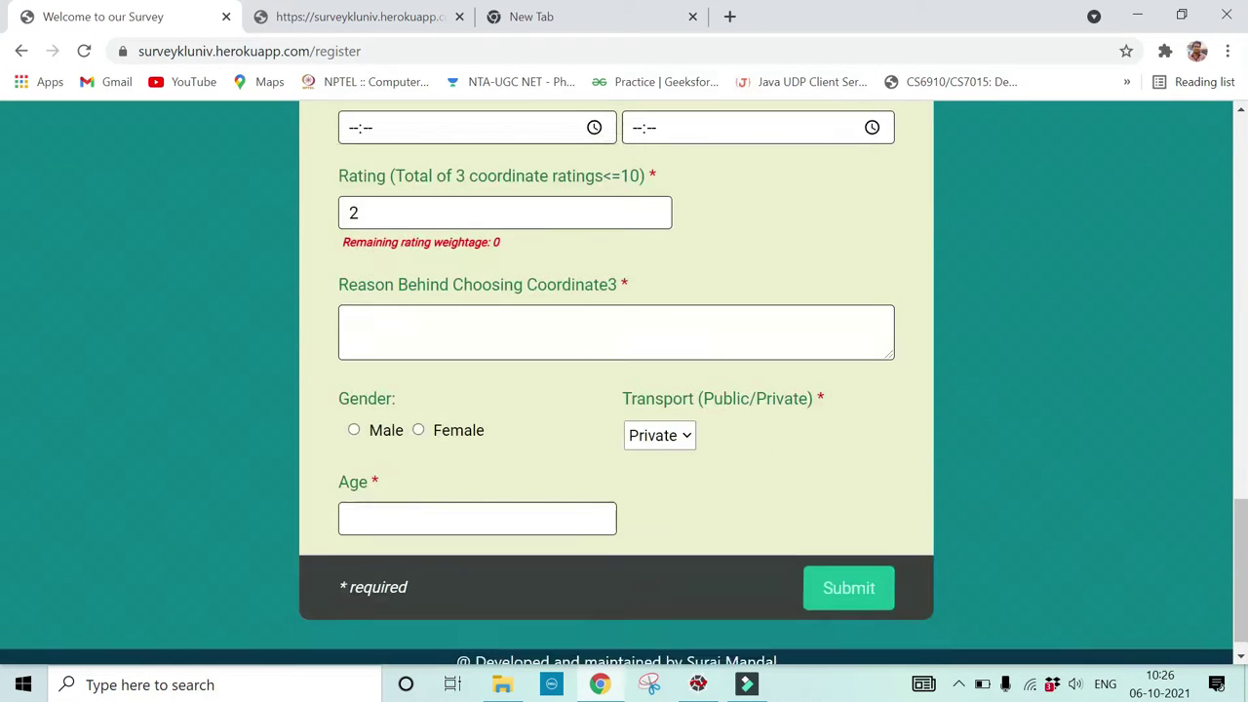
pyautogui.scroll(-1, 521, 474)
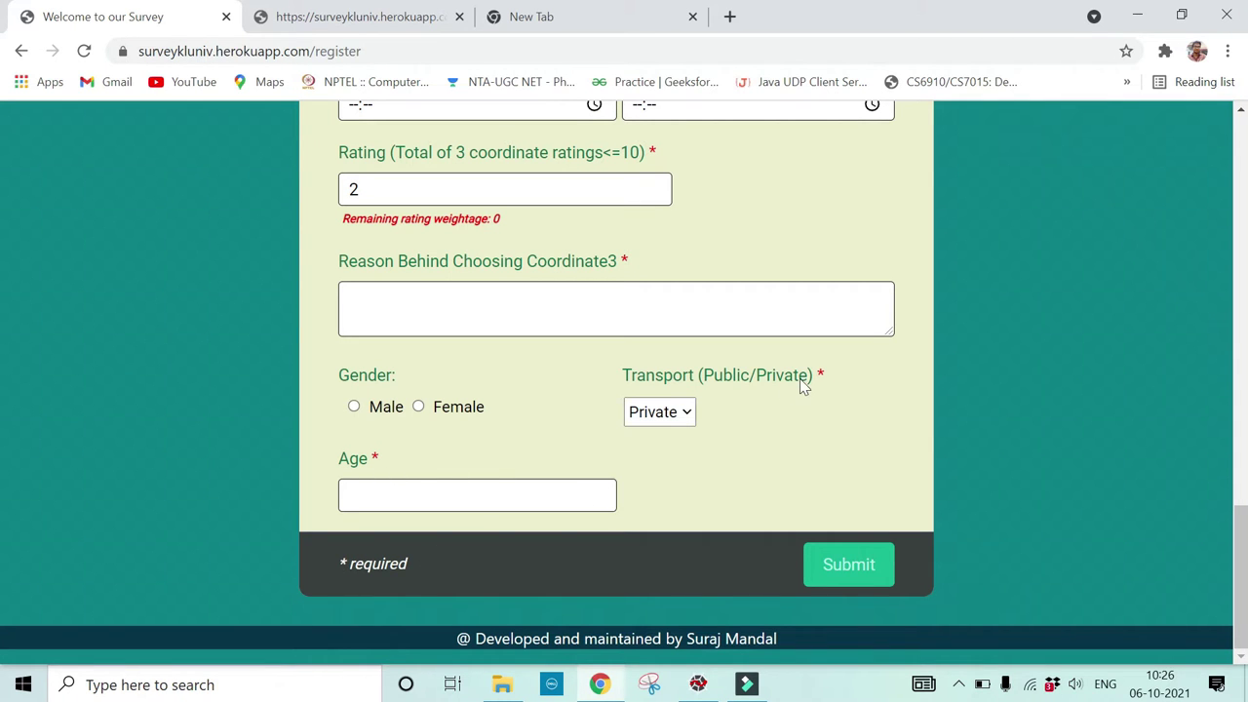
pyautogui.scroll(1, 824, 386)
pyautogui.scroll(1, 824, 386)
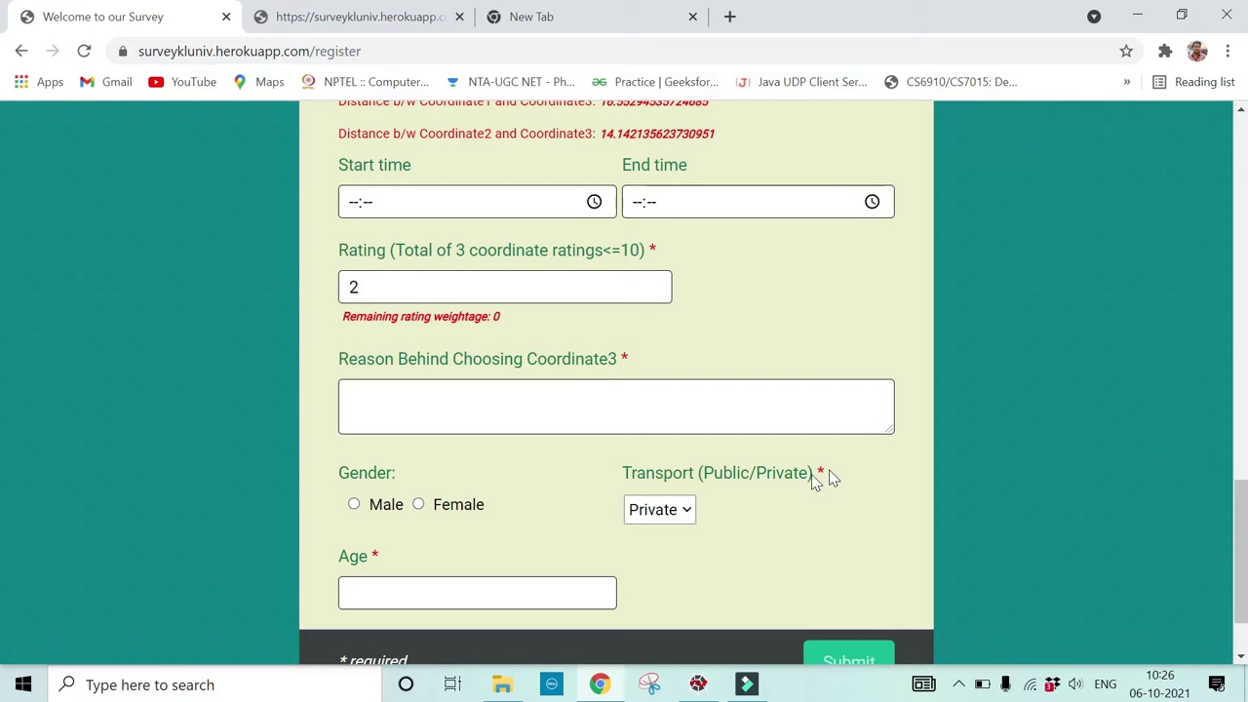
pyautogui.scroll(3, 778, 438)
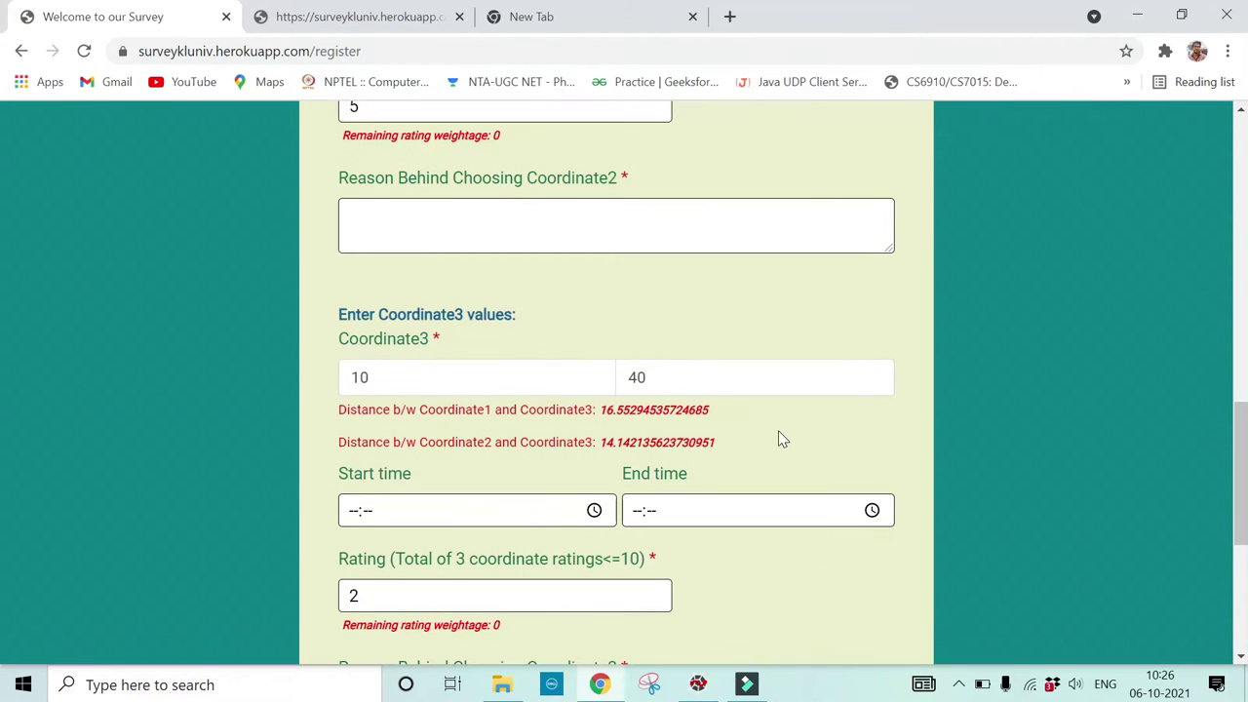
pyautogui.scroll(7, 778, 438)
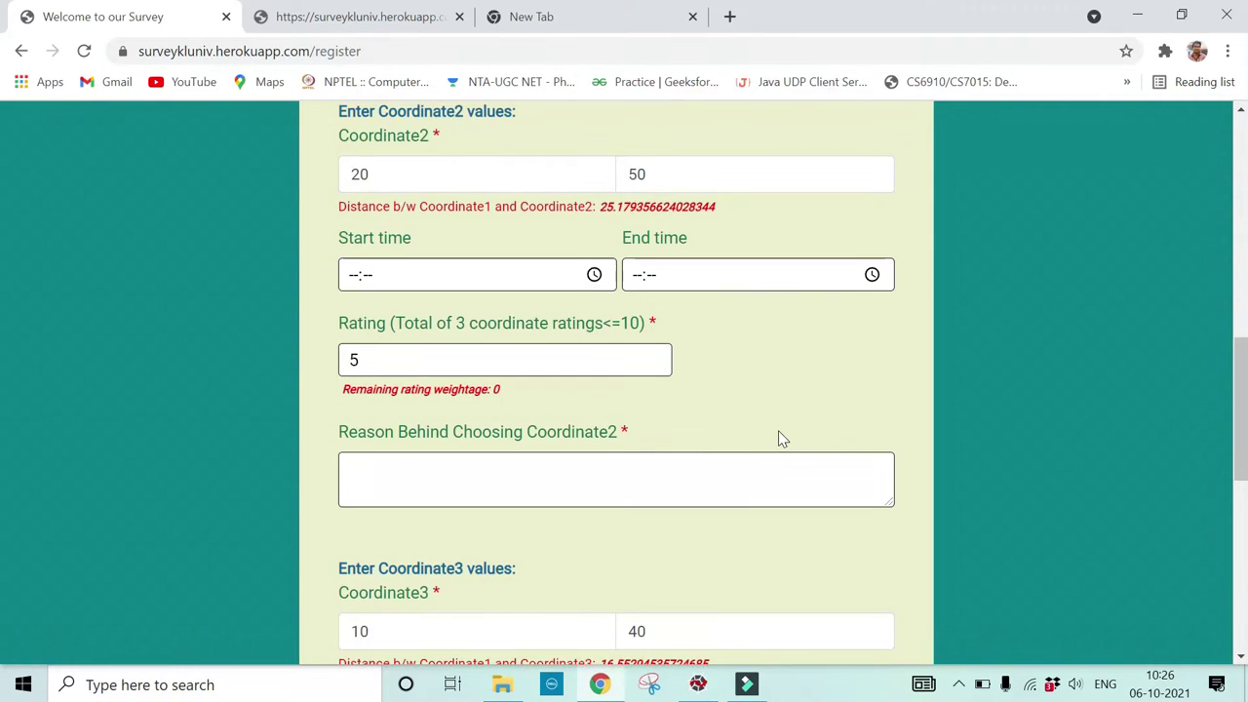
# - Try to submit the survey form with required fields such as the first name left blank
pyautogui.scroll(-10, 778, 438)
pyautogui.scroll(-1, 778, 438)
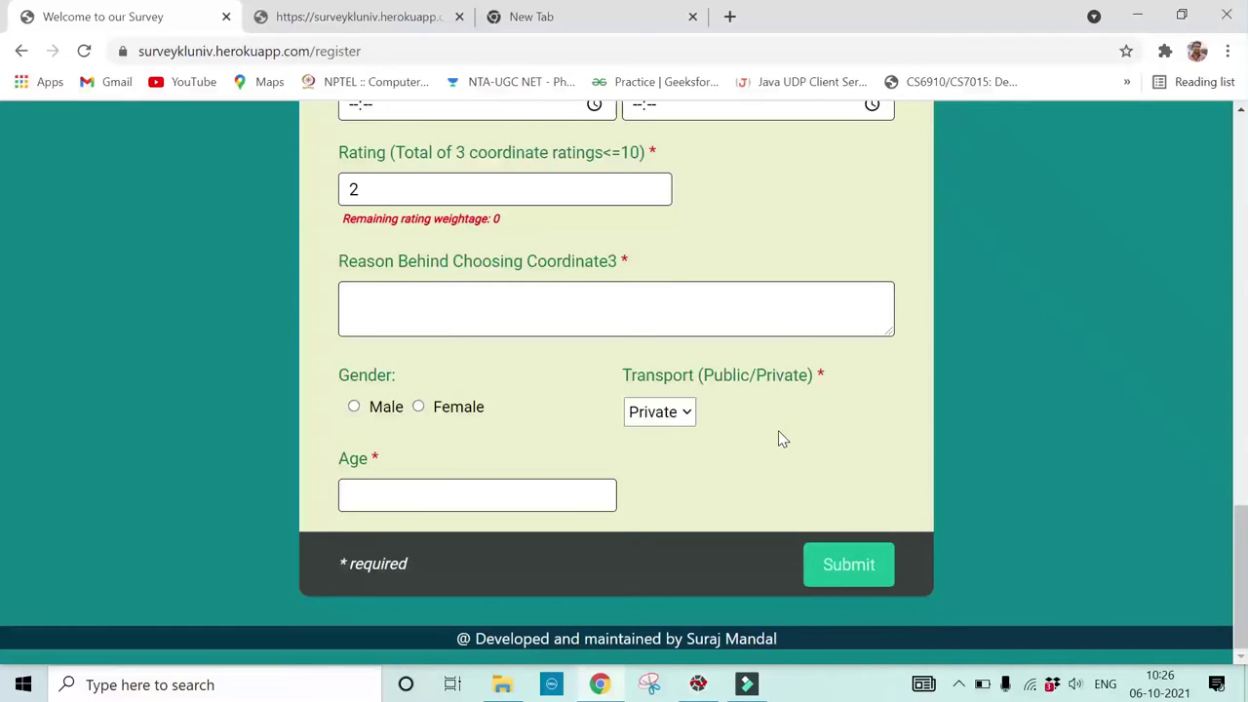
pyautogui.click(867, 567)
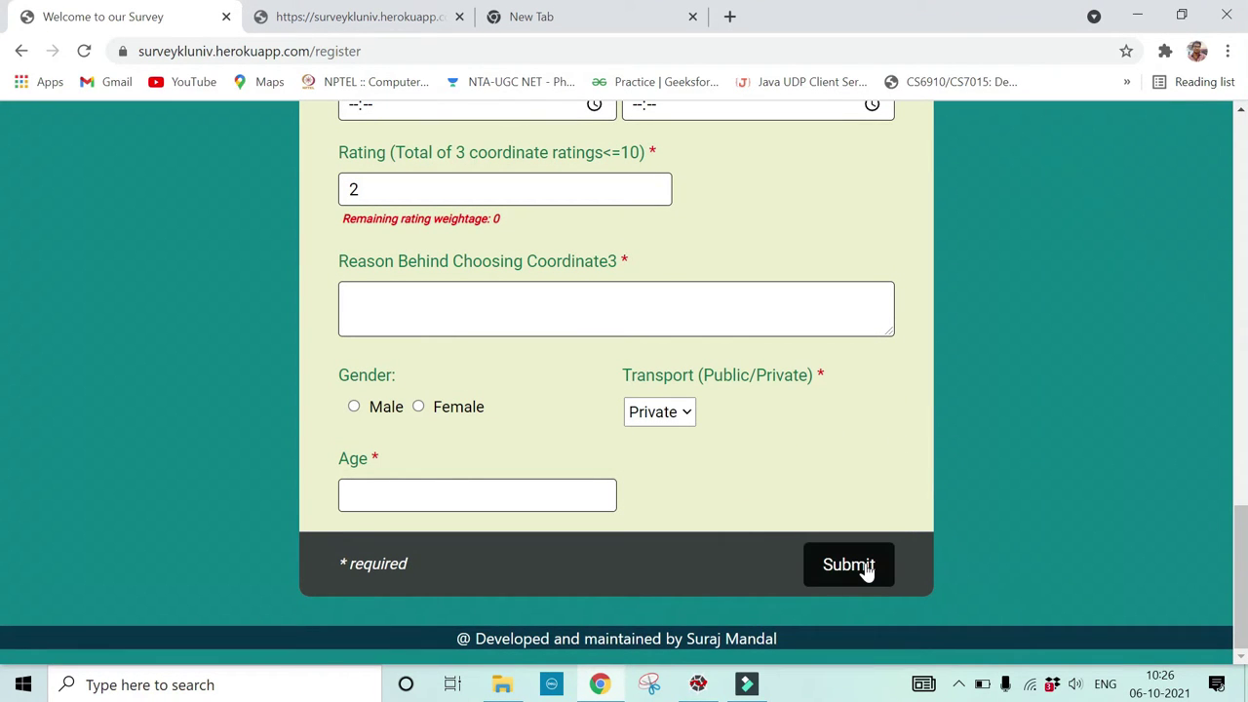
pyautogui.click(703, 167)
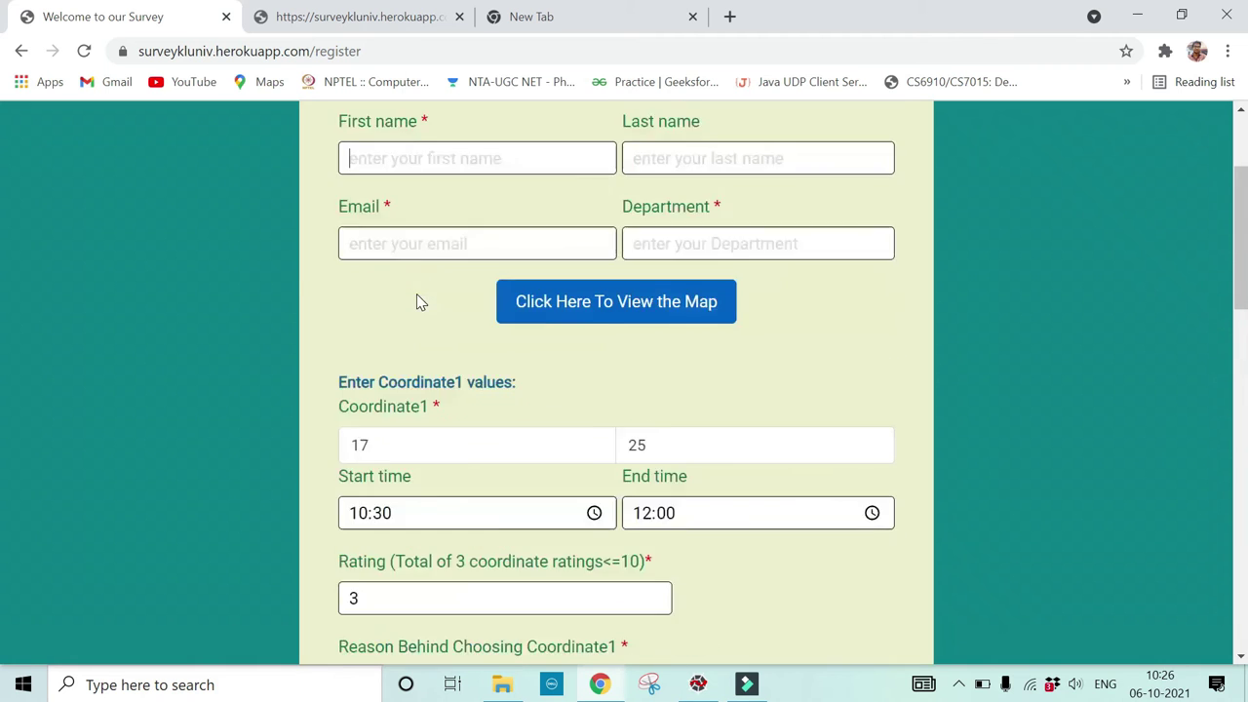